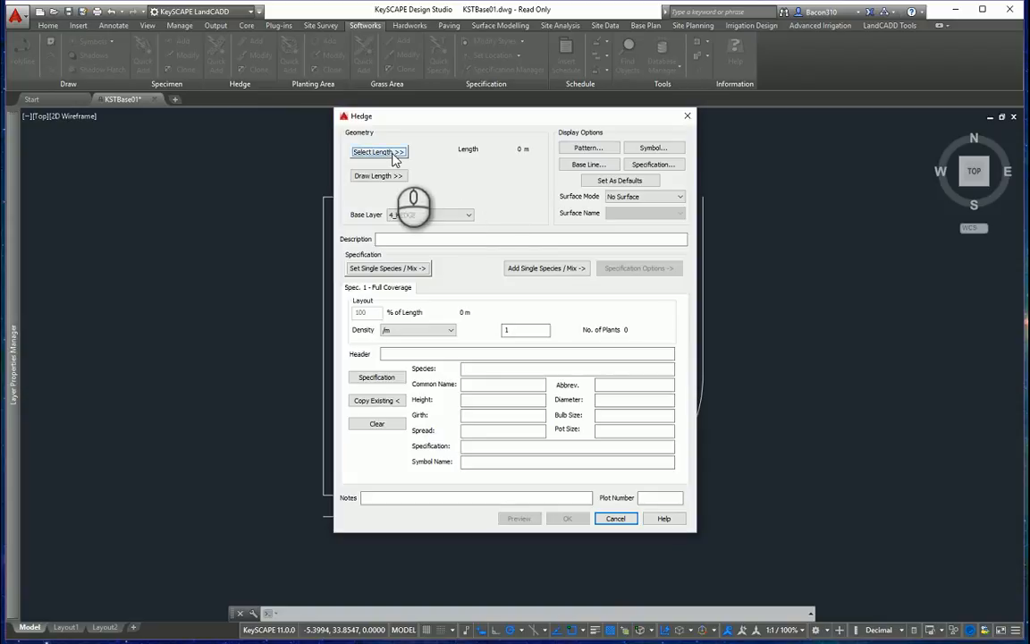
Step: Use the outer curved boundary polyline as the hedge length and specify the tree species Betula pendula
{"action": "left_click", "coordinate": [379, 152]}
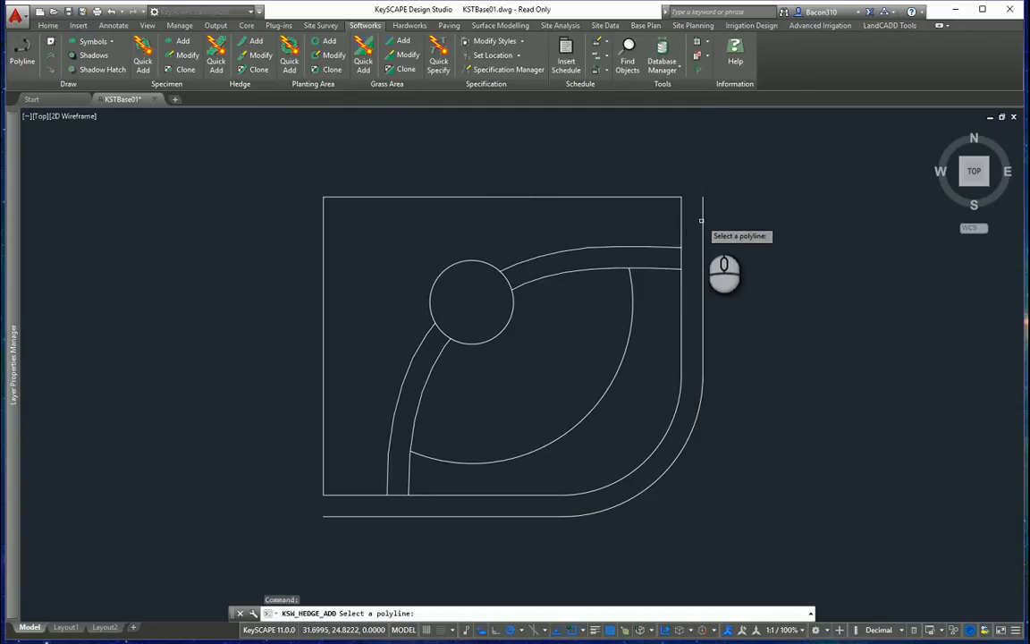
{"action": "left_click", "coordinate": [702, 220]}
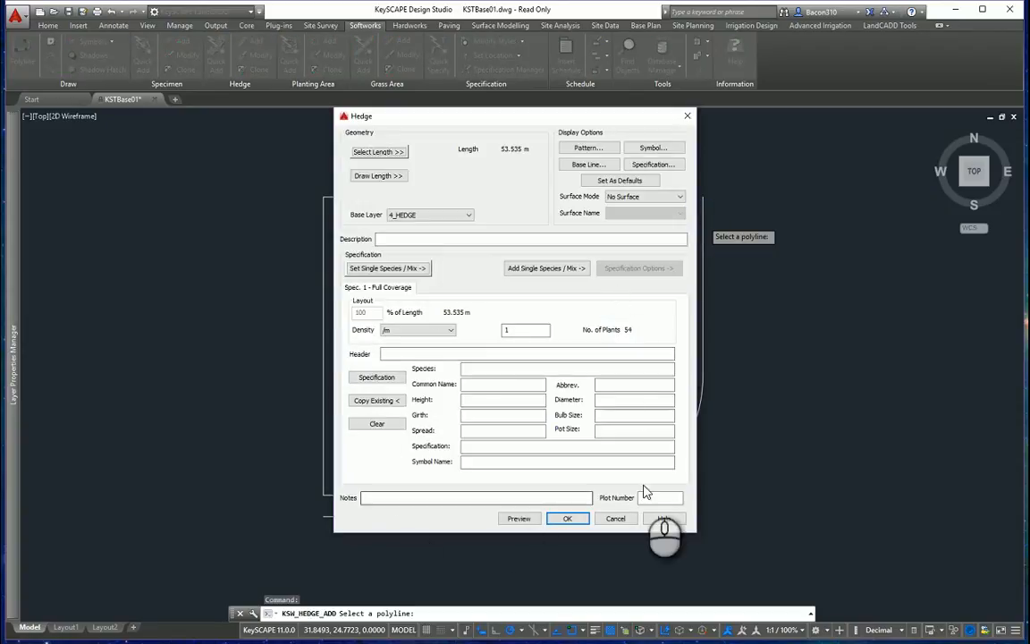
{"action": "left_click", "coordinate": [376, 379]}
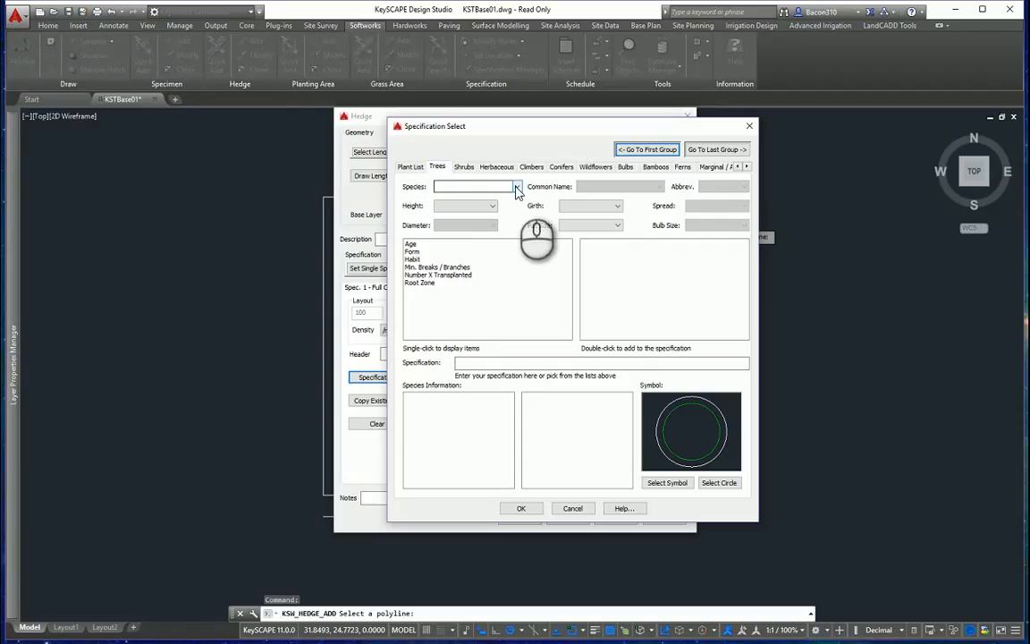
{"action": "left_click", "coordinate": [516, 188]}
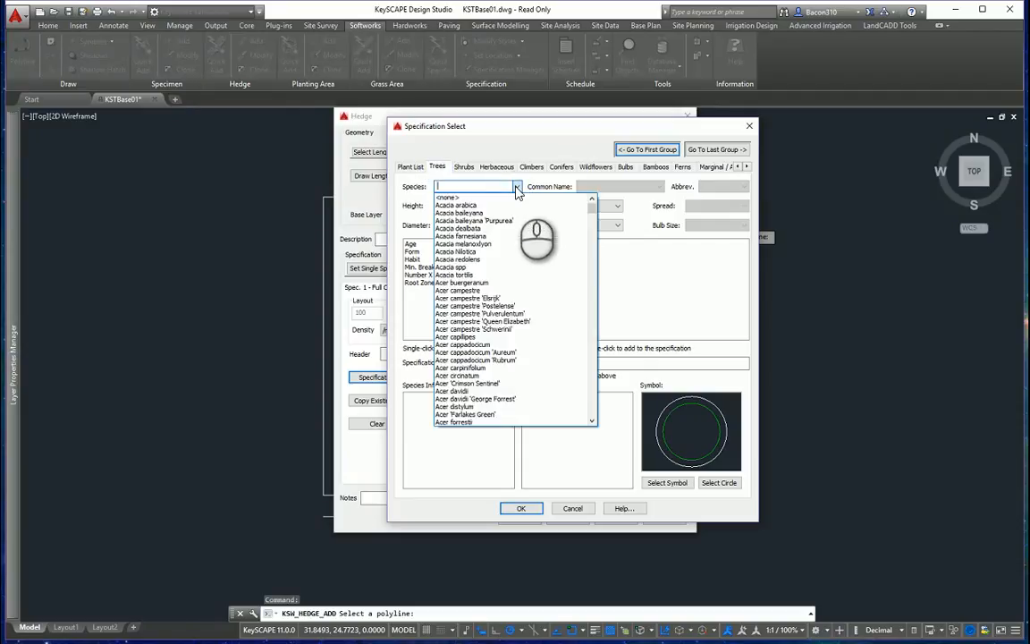
{"action": "type", "text": "beru"}
{"action": "key", "text": "BackSpace"}
{"action": "type", "text": "t"}
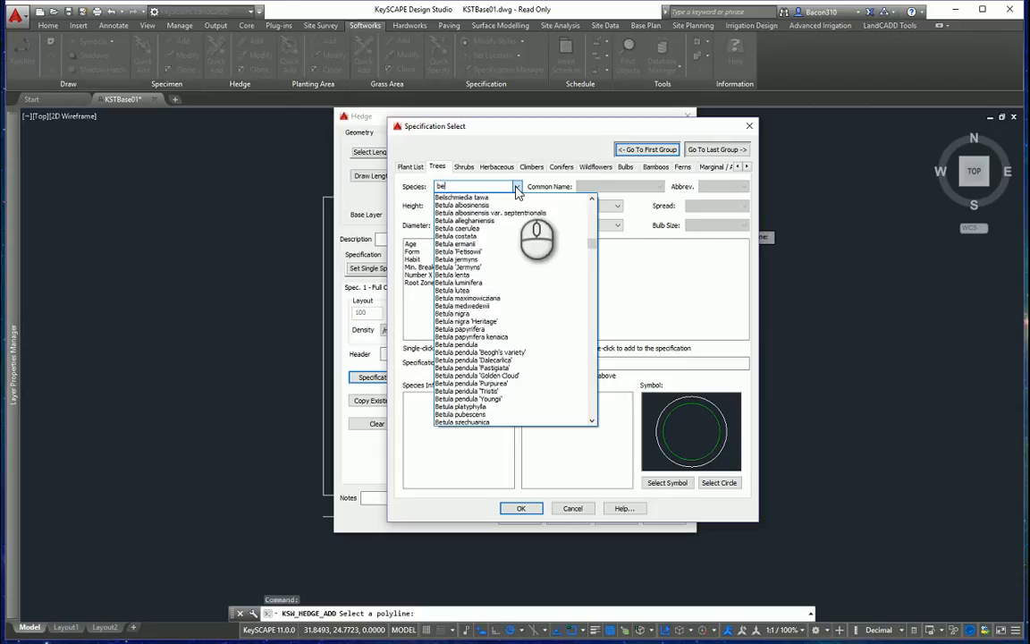
{"action": "type", "text": "ula "}
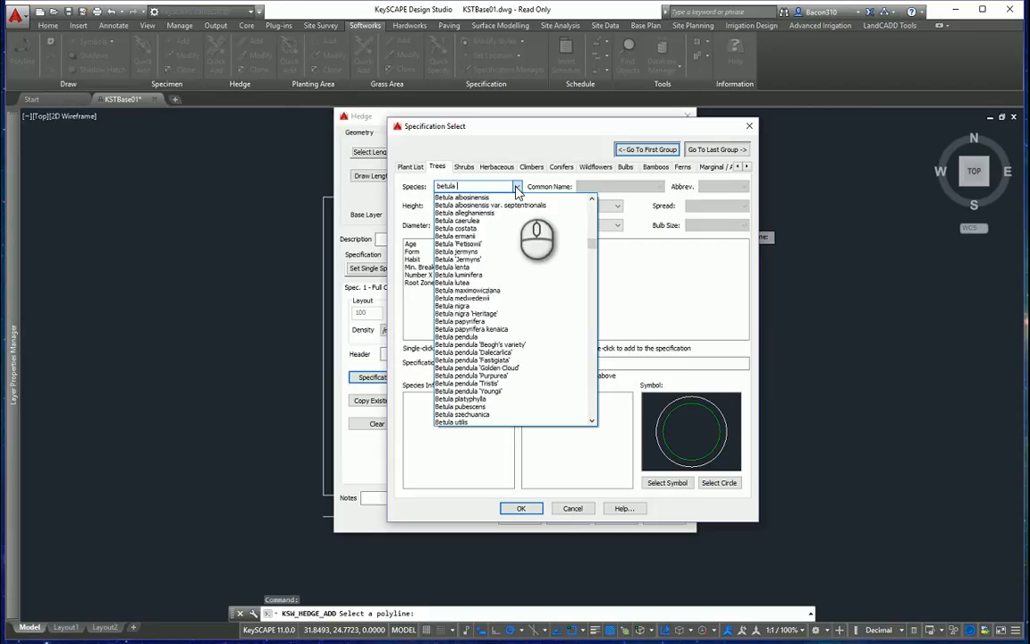
{"action": "type", "text": "pe"}
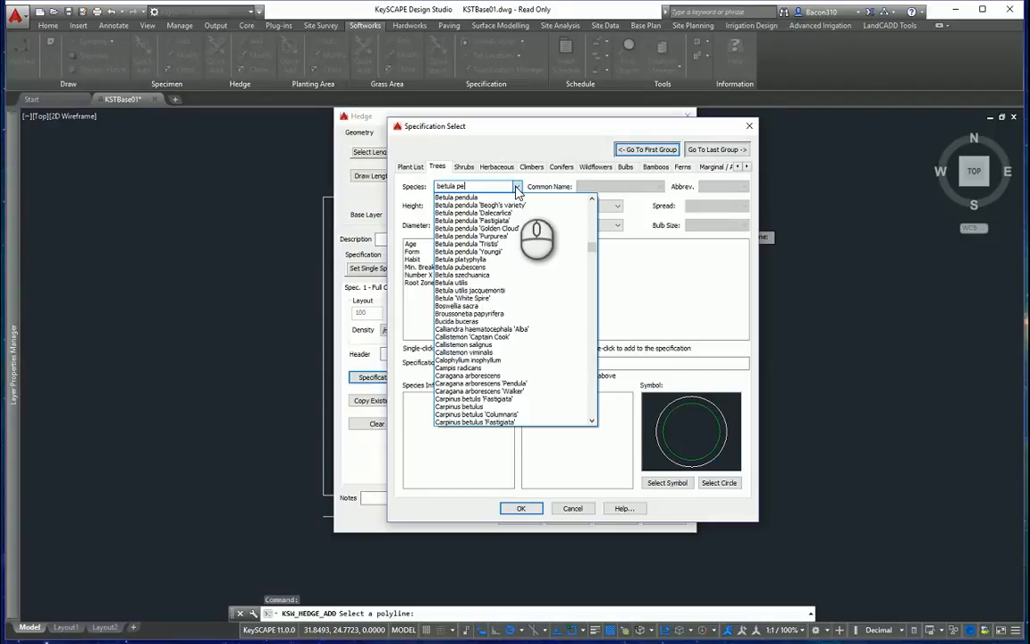
{"action": "left_click", "coordinate": [487, 198]}
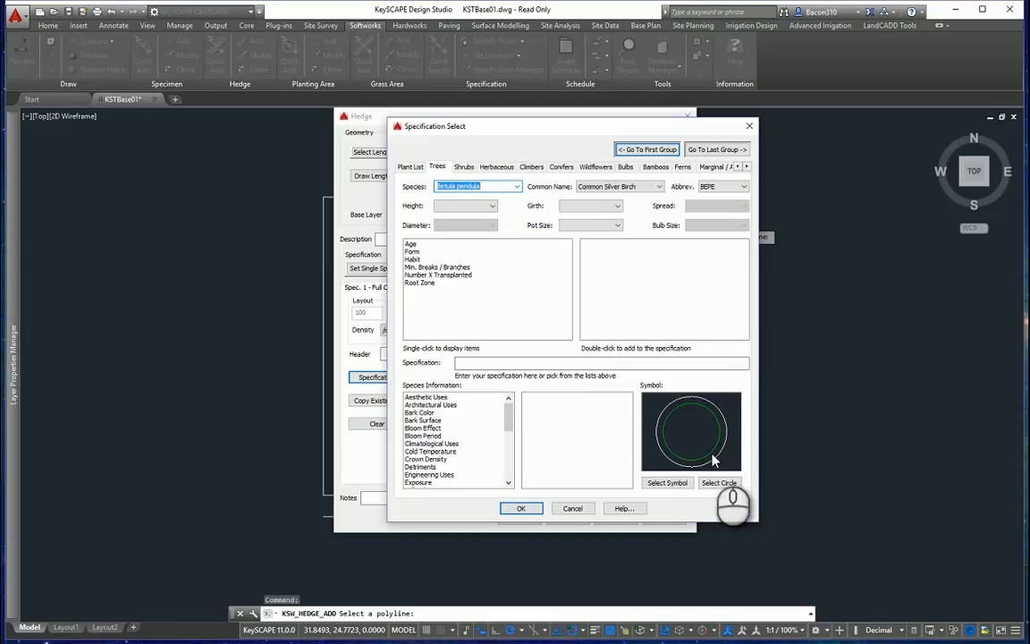
Step: Assign the plan tree symbol kpltre19 to the species and accept the specification
{"action": "left_click", "coordinate": [669, 483]}
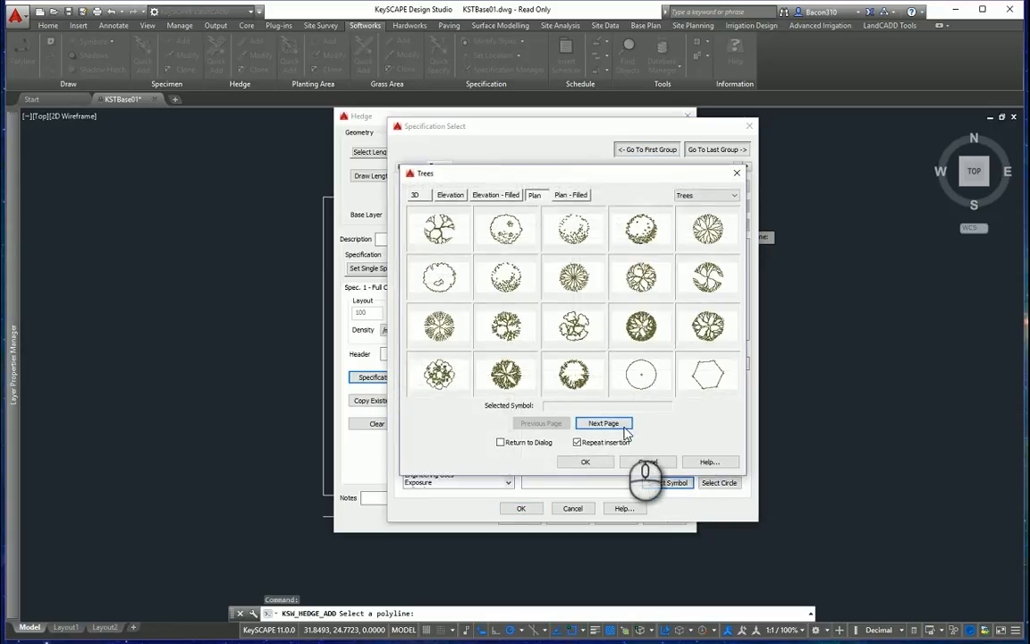
{"action": "left_click", "coordinate": [606, 424]}
{"action": "left_click", "coordinate": [606, 424]}
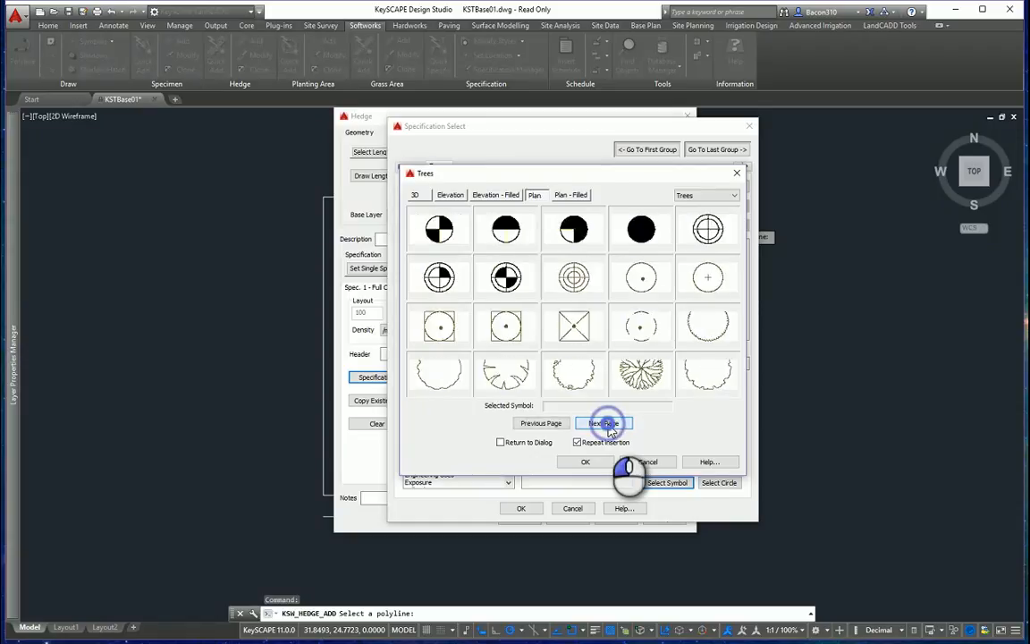
{"action": "left_click", "coordinate": [606, 424]}
{"action": "left_click", "coordinate": [606, 423]}
{"action": "left_click", "coordinate": [697, 275]}
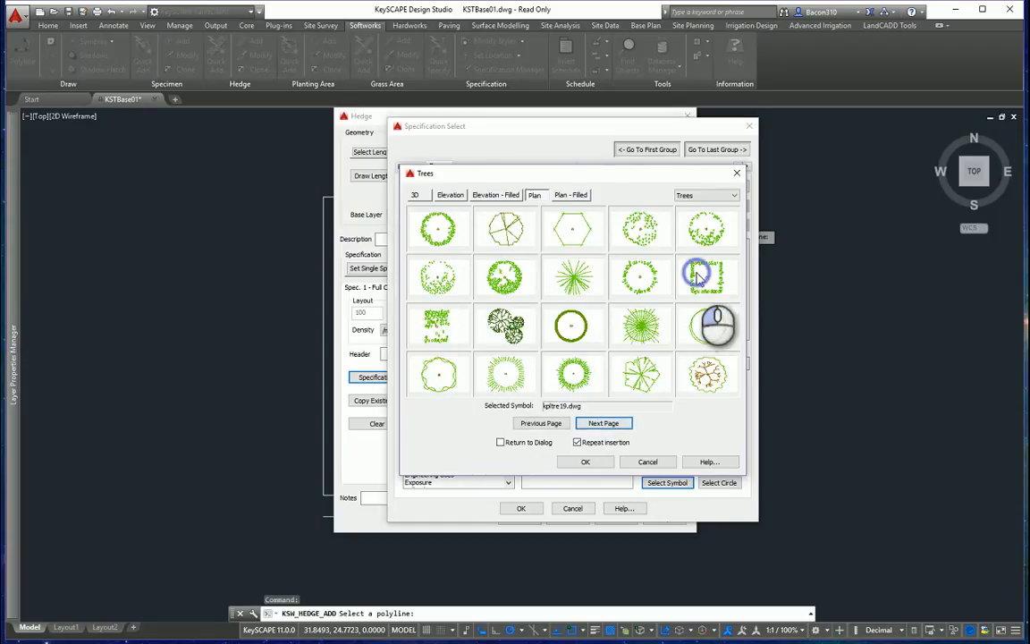
{"action": "left_click", "coordinate": [585, 462]}
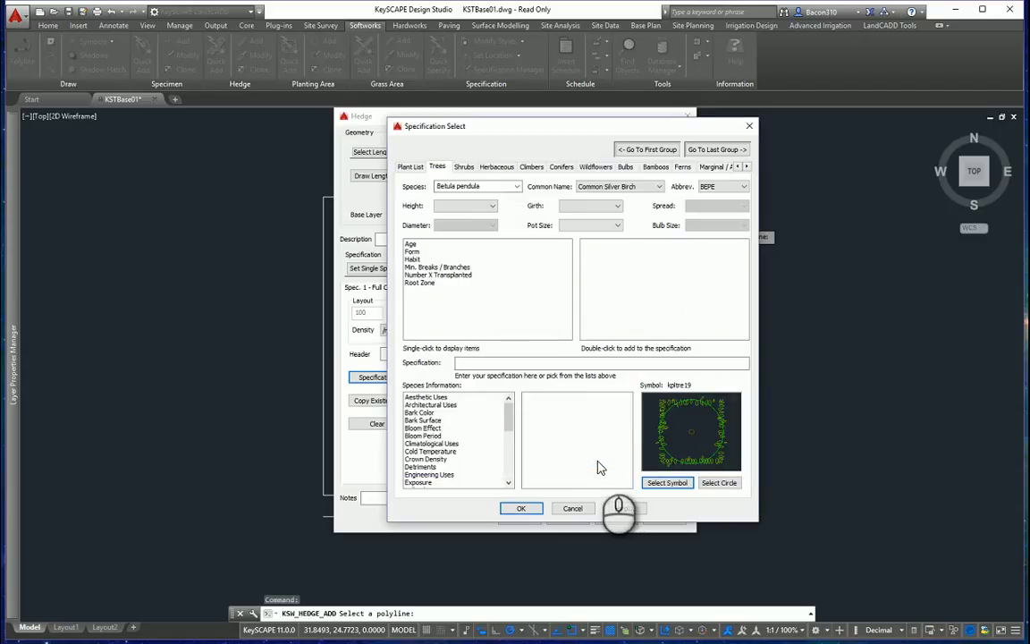
{"action": "left_click", "coordinate": [519, 507]}
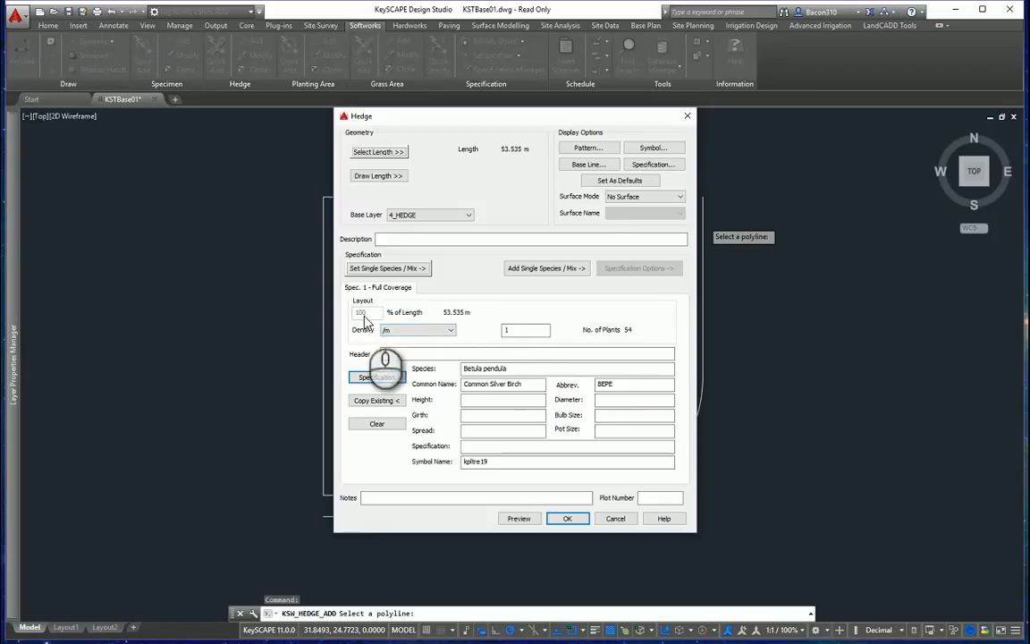
Step: Set the hedge's planting density method to Ctr
{"action": "left_click", "coordinate": [441, 333]}
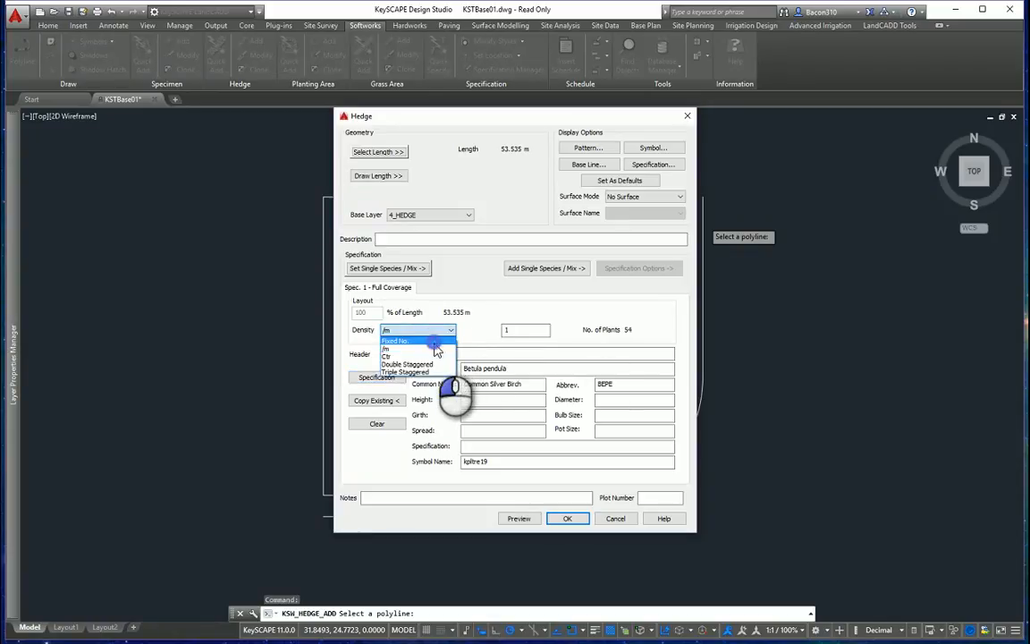
{"action": "left_click", "coordinate": [439, 341]}
{"action": "left_click", "coordinate": [522, 331]}
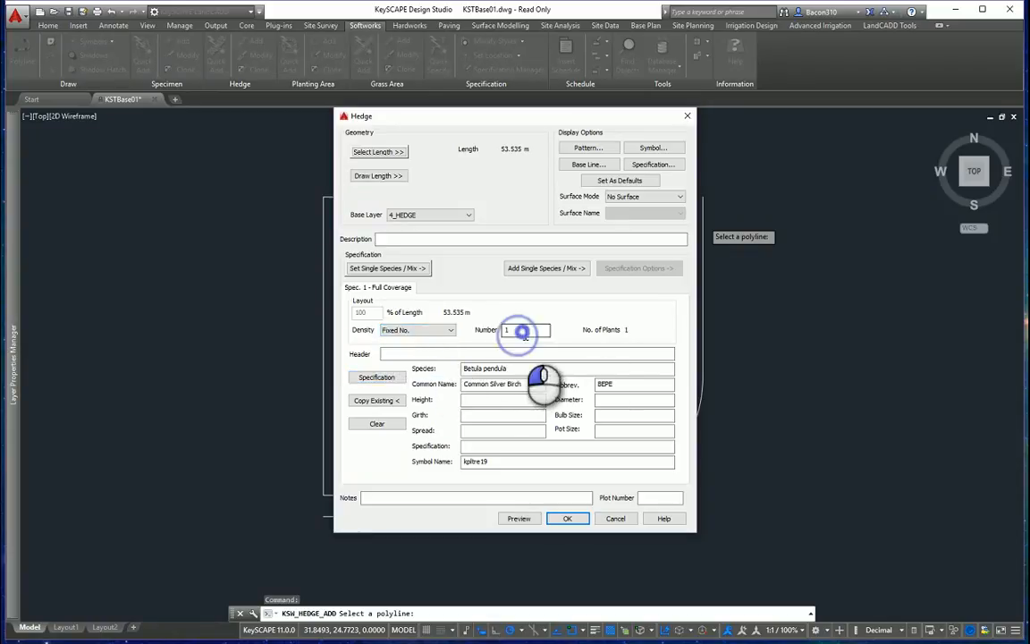
{"action": "left_click", "coordinate": [445, 333]}
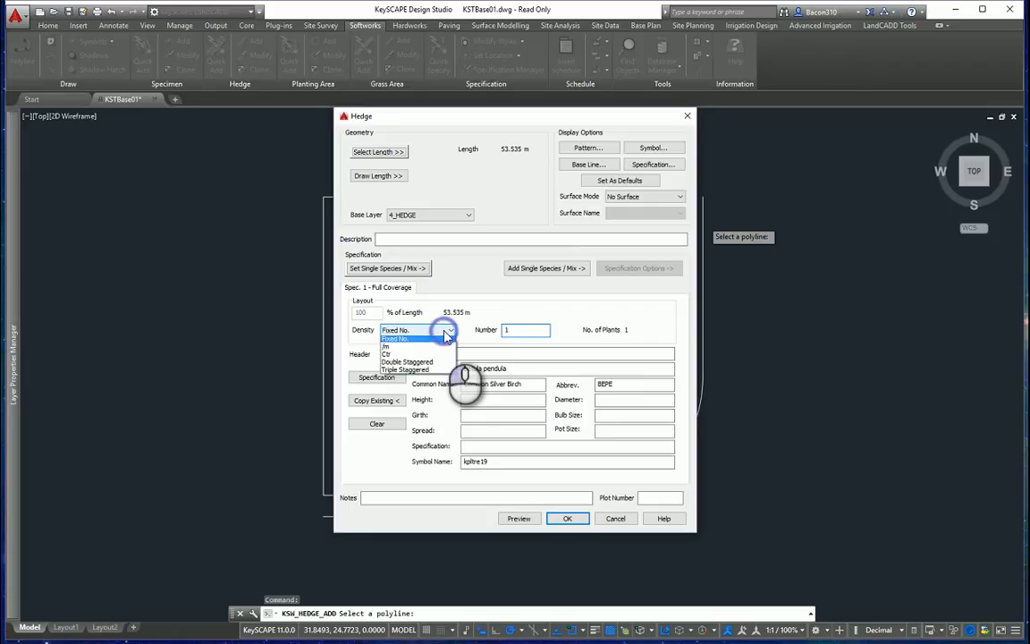
{"action": "left_click", "coordinate": [400, 356]}
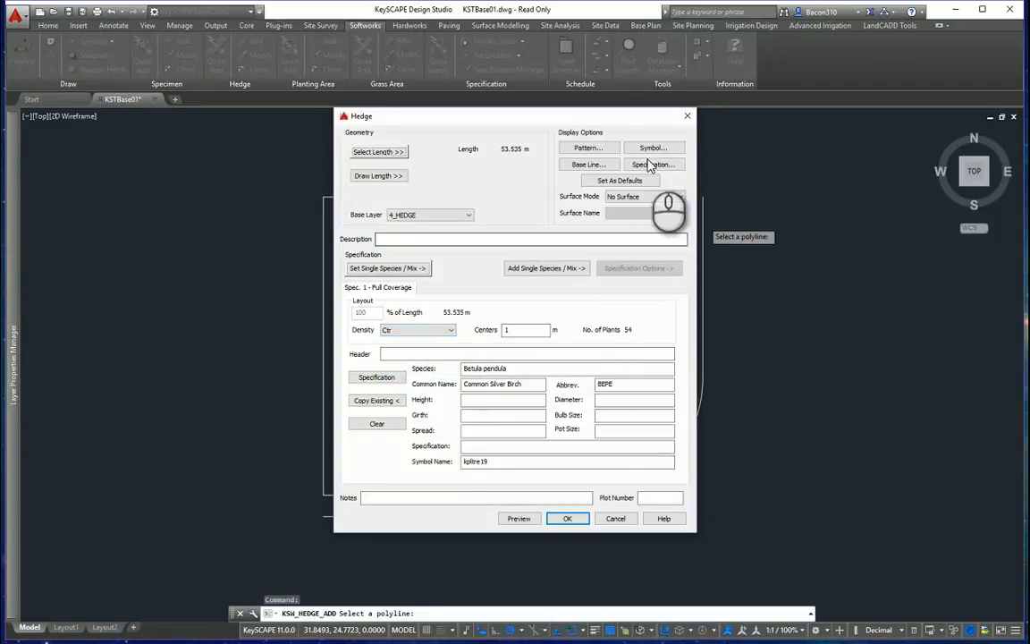
Step: Choose the Softworks edge PL_Area4_edge as the hedge's display pattern
{"action": "left_click", "coordinate": [603, 155]}
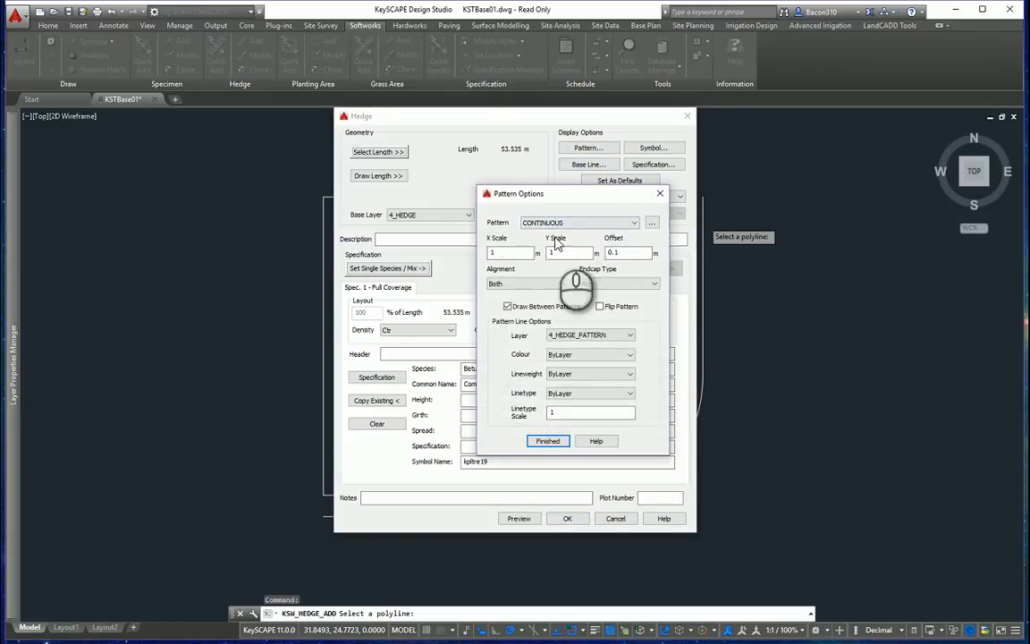
{"action": "left_click", "coordinate": [603, 224]}
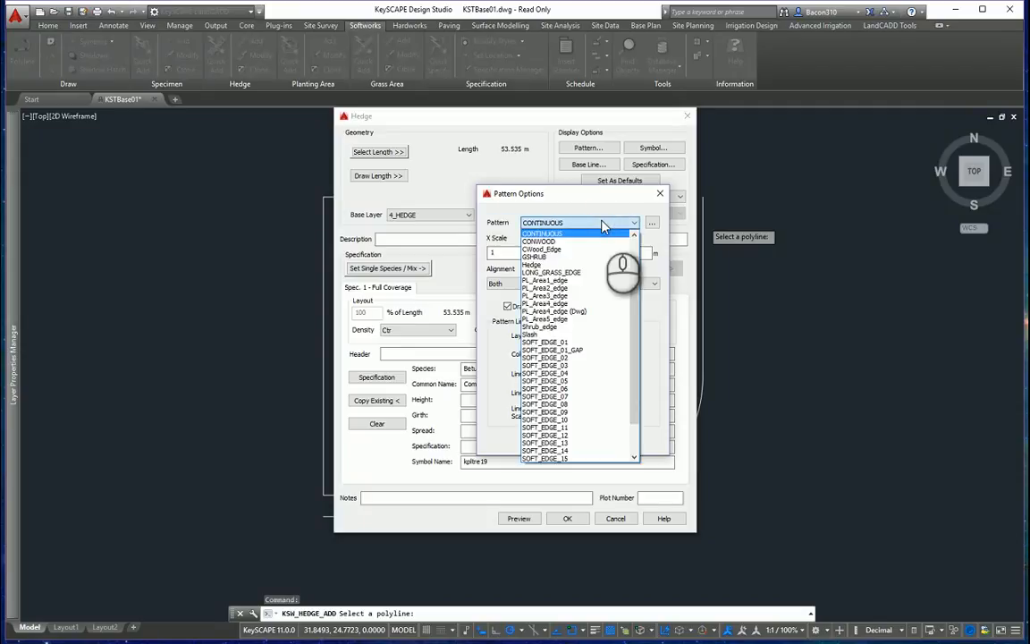
{"action": "left_click", "coordinate": [602, 224]}
{"action": "left_click", "coordinate": [654, 224]}
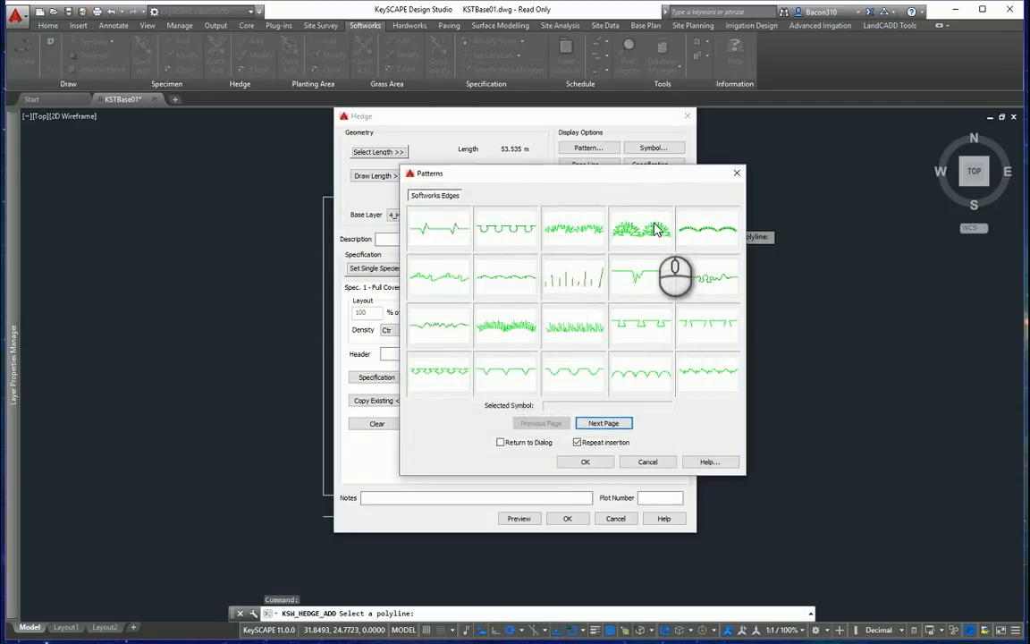
{"action": "left_click", "coordinate": [507, 327]}
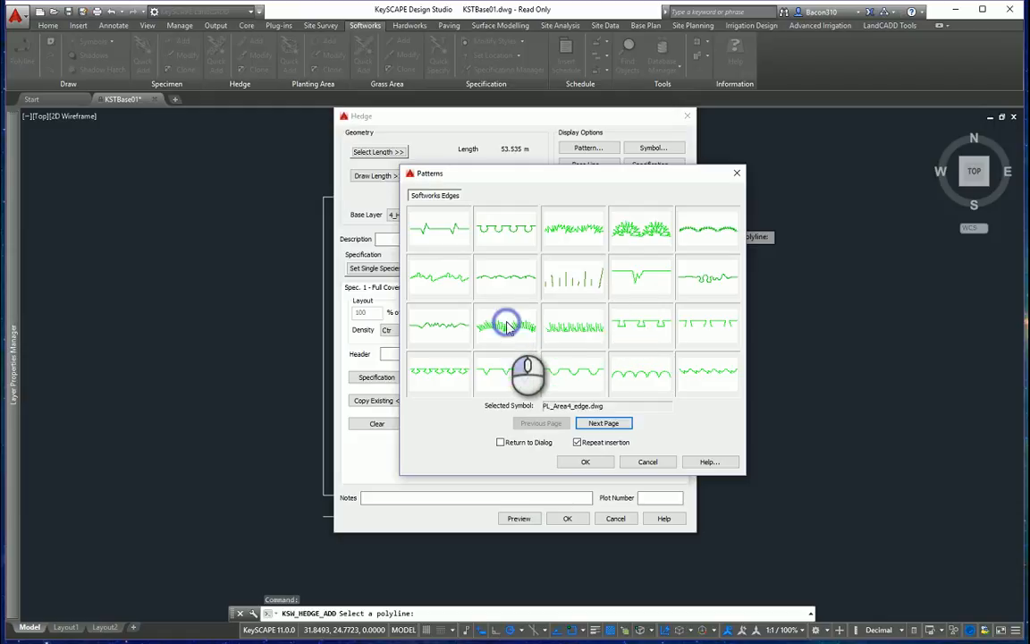
{"action": "left_click", "coordinate": [587, 462]}
{"action": "left_click", "coordinate": [640, 321]}
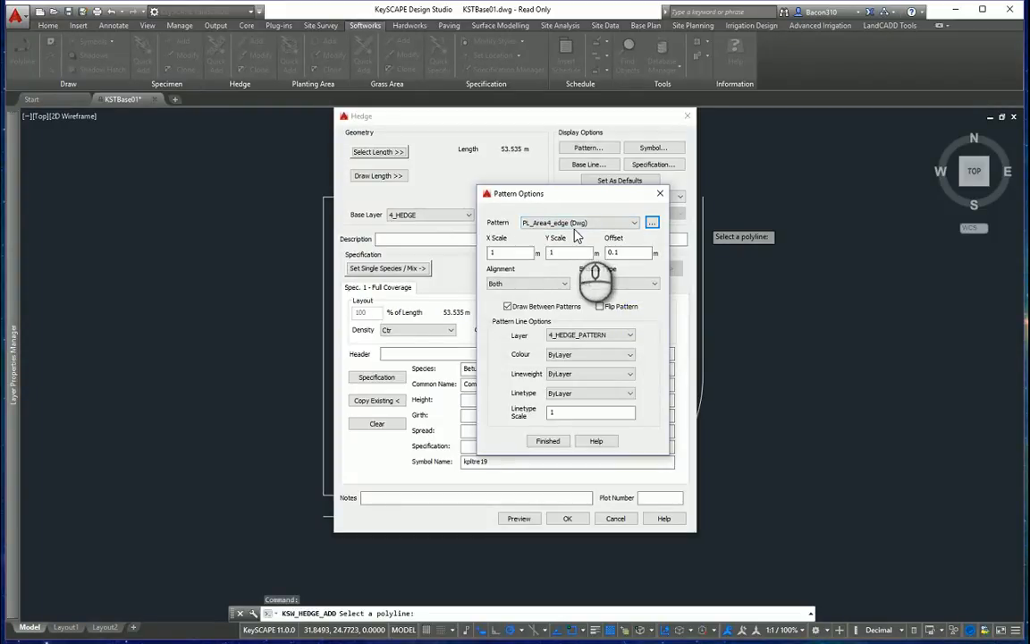
Step: Set the hedge pattern's offset to 0.5 m, with alignment Both and endcap type Arc, and accept the pattern options
{"action": "left_click", "coordinate": [500, 252]}
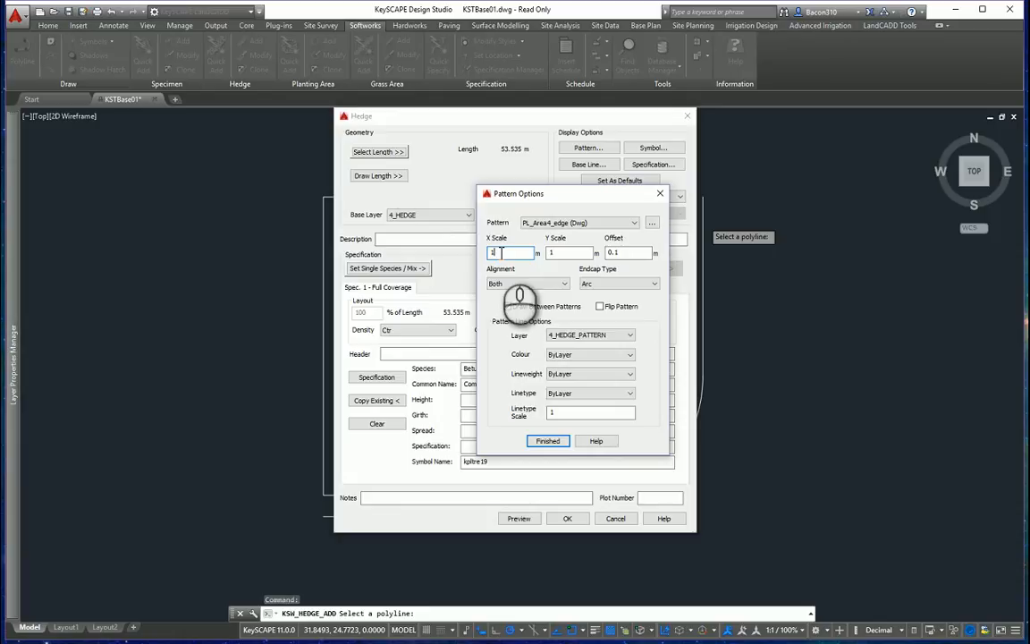
{"action": "left_click", "coordinate": [570, 252]}
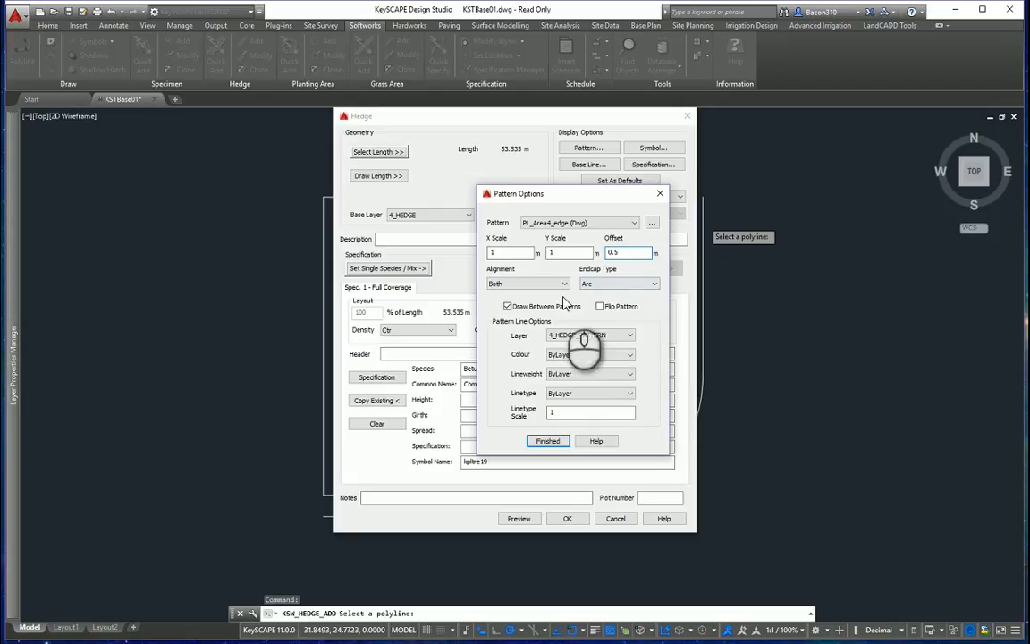
{"action": "left_click", "coordinate": [524, 284]}
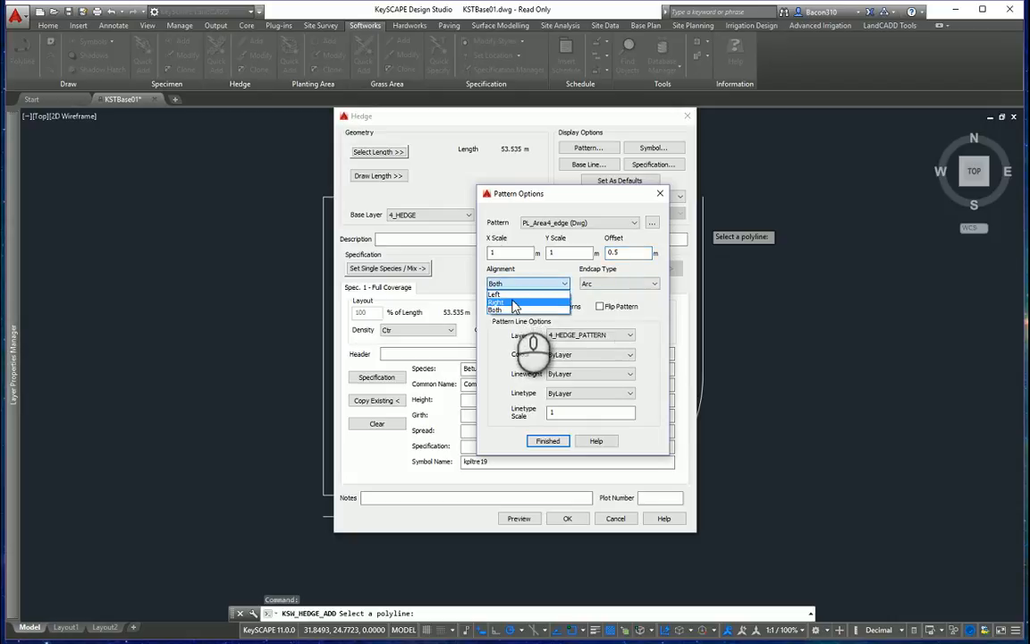
{"action": "left_click", "coordinate": [510, 310]}
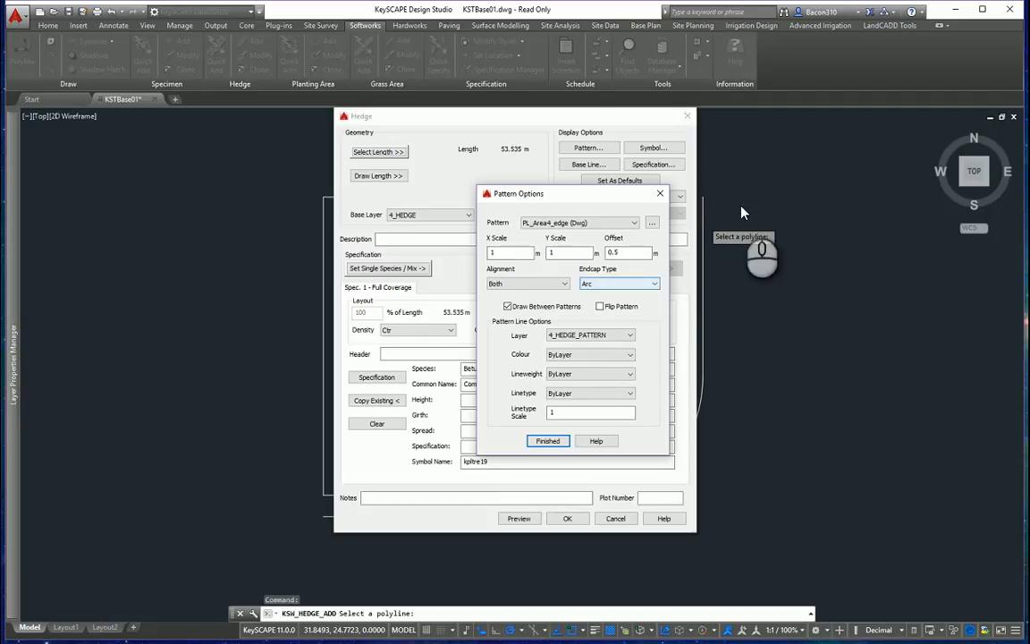
{"action": "left_click", "coordinate": [631, 284]}
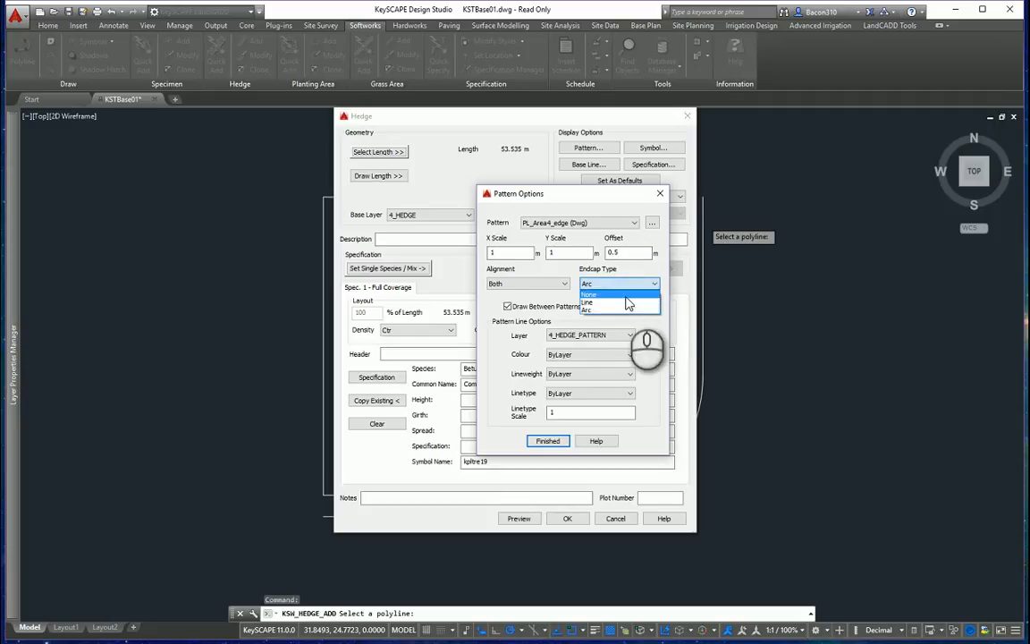
{"action": "left_click", "coordinate": [626, 309]}
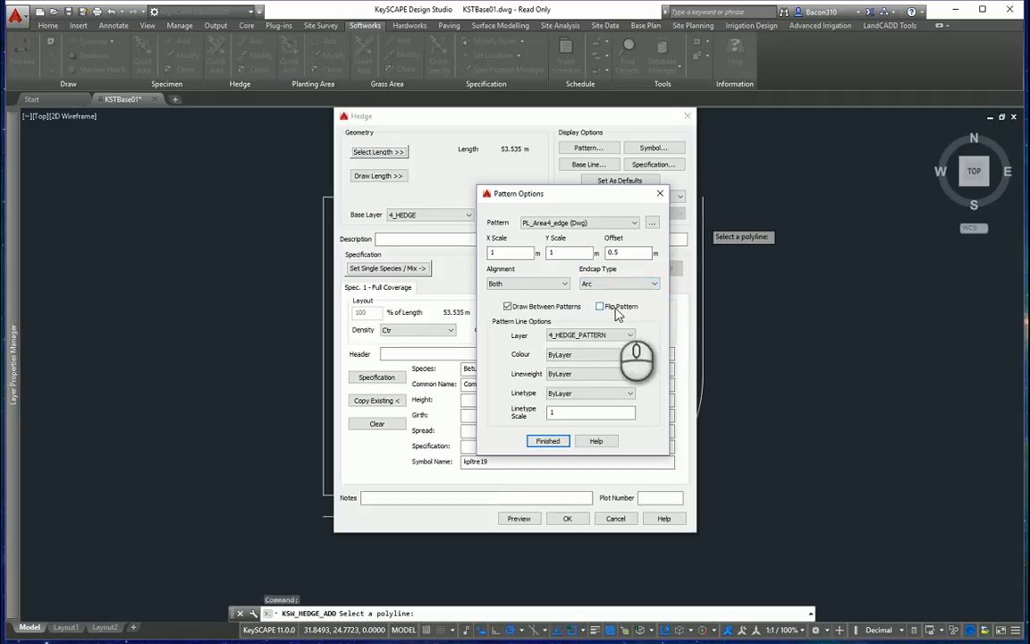
{"action": "left_click", "coordinate": [547, 442]}
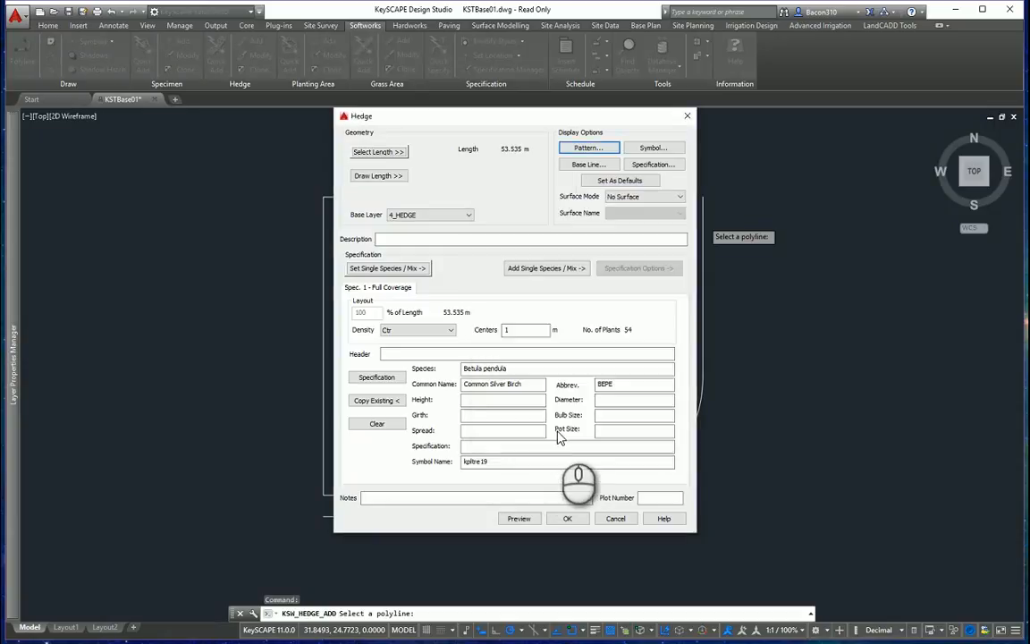
Step: Set the hedge symbol's height to 2 and its offset to 0 in the block options
{"action": "left_click", "coordinate": [649, 148]}
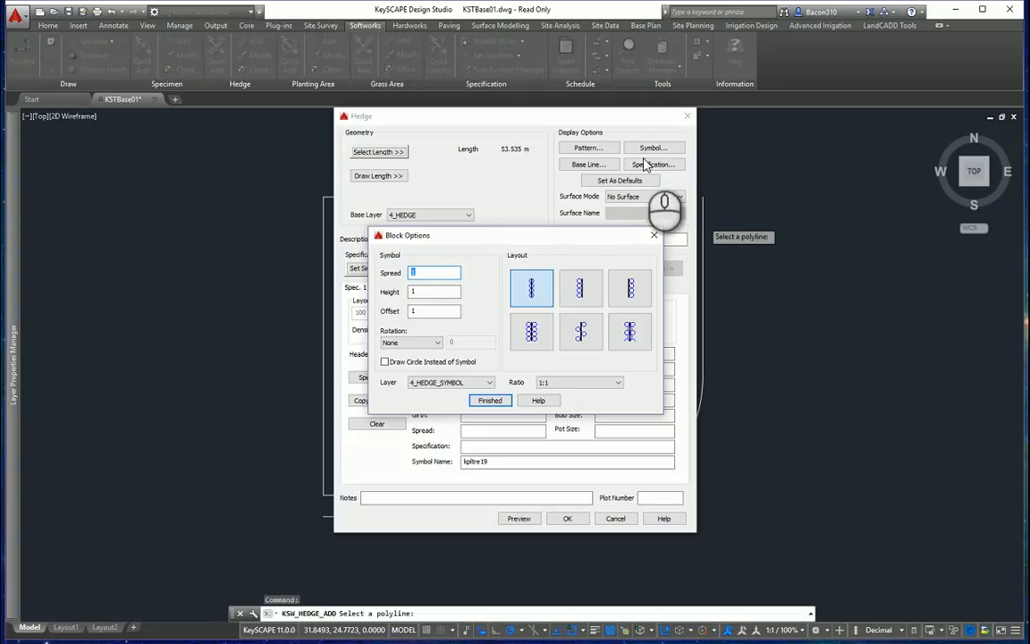
{"action": "left_click", "coordinate": [431, 276]}
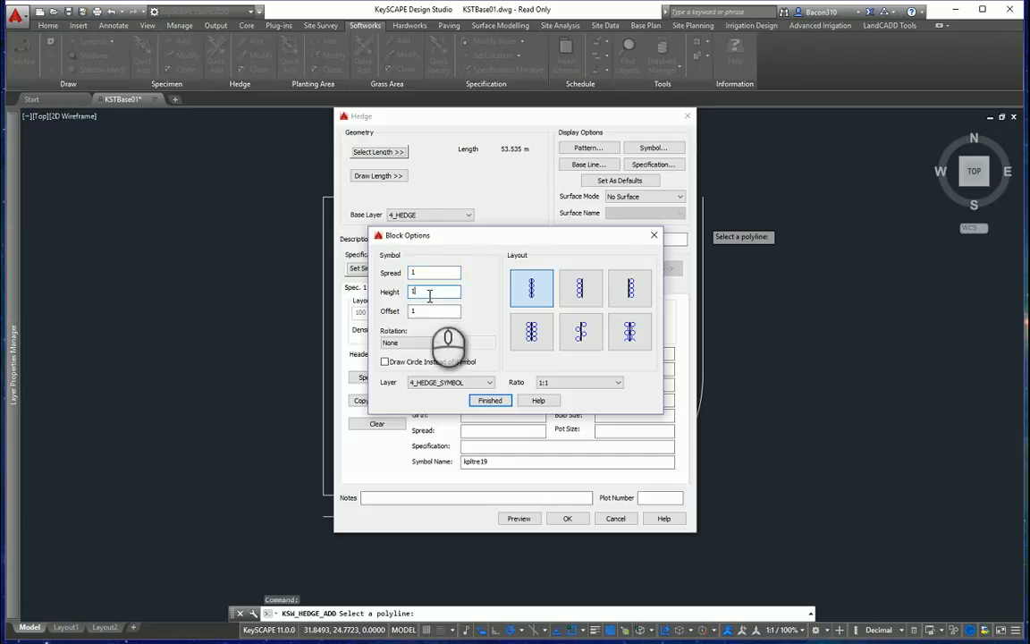
{"action": "type", "text": "2"}
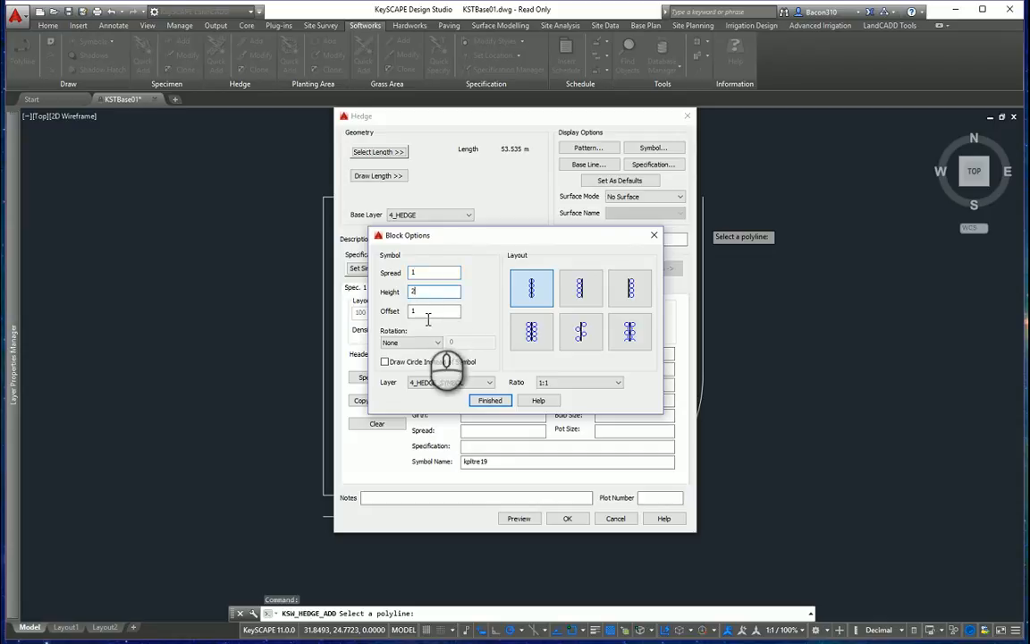
{"action": "left_click", "coordinate": [422, 311]}
{"action": "type", "text": "0"}
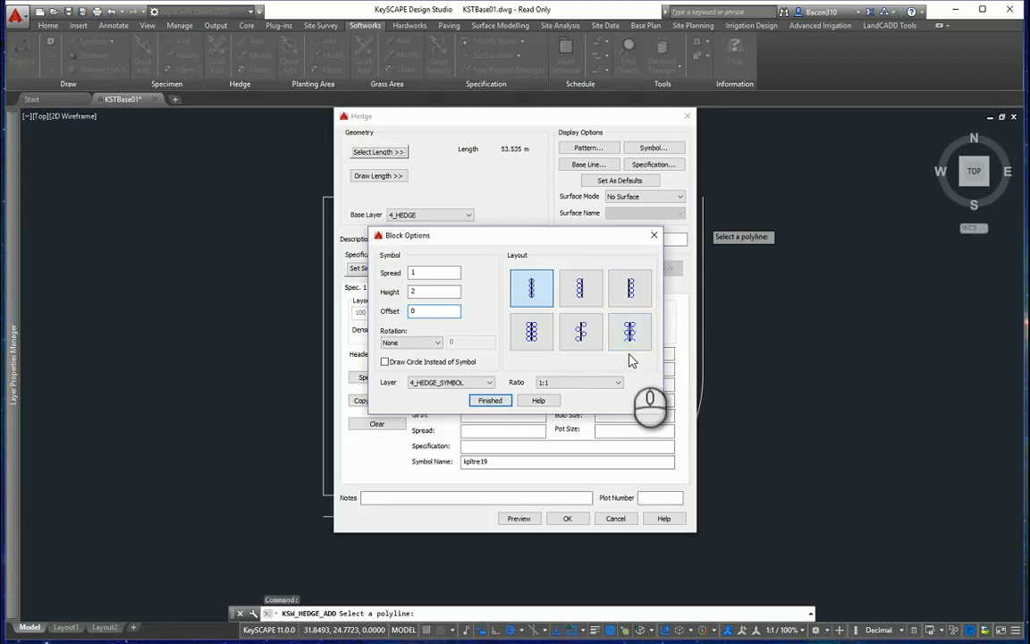
Step: Try the Set Rotation and Auto Rotate options for the hedge symbol's rotation
{"action": "left_click", "coordinate": [422, 343]}
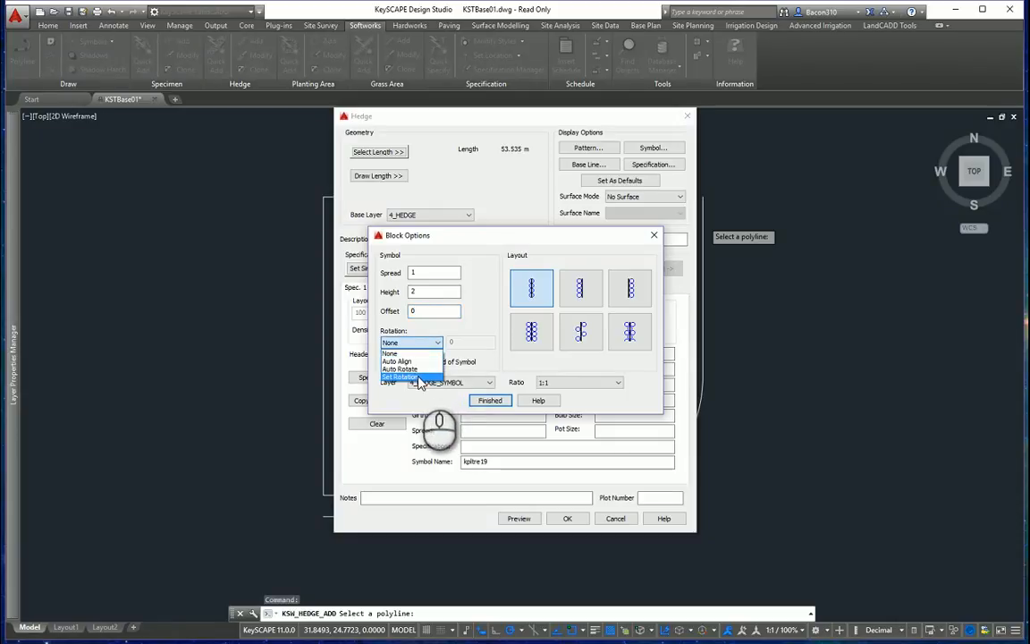
{"action": "left_click", "coordinate": [417, 376]}
{"action": "left_click", "coordinate": [464, 343]}
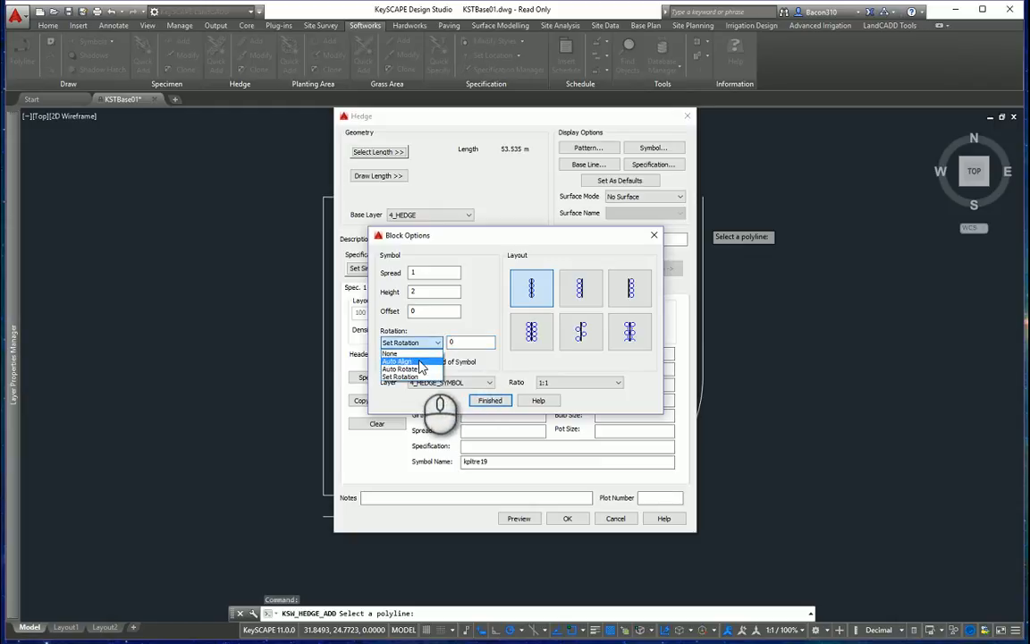
{"action": "left_click", "coordinate": [419, 369]}
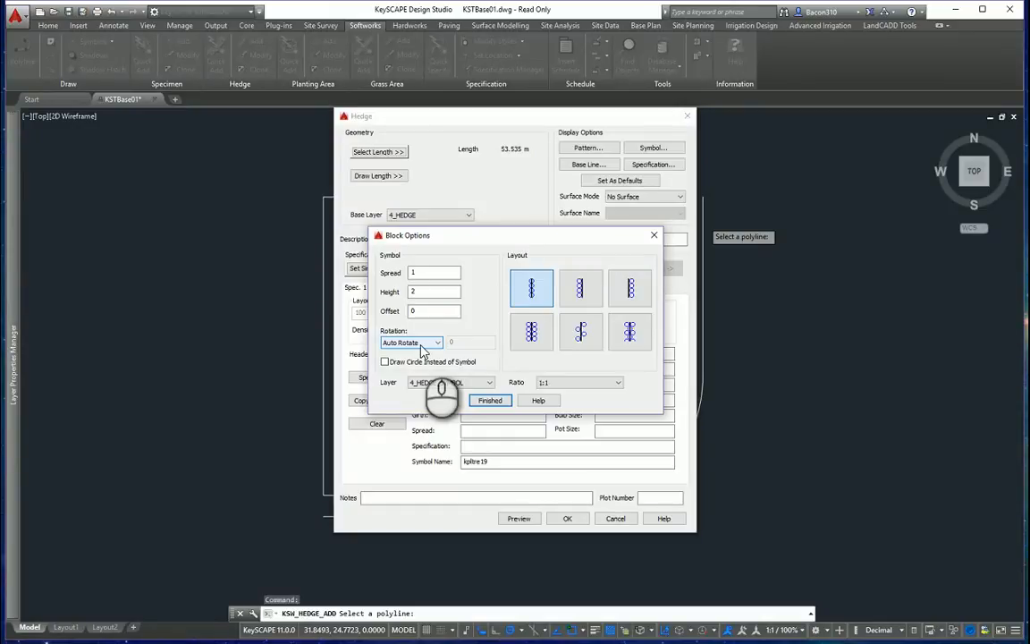
Step: Set the hedge symbol's rotation to Auto Align and accept the block options
{"action": "left_click", "coordinate": [421, 346]}
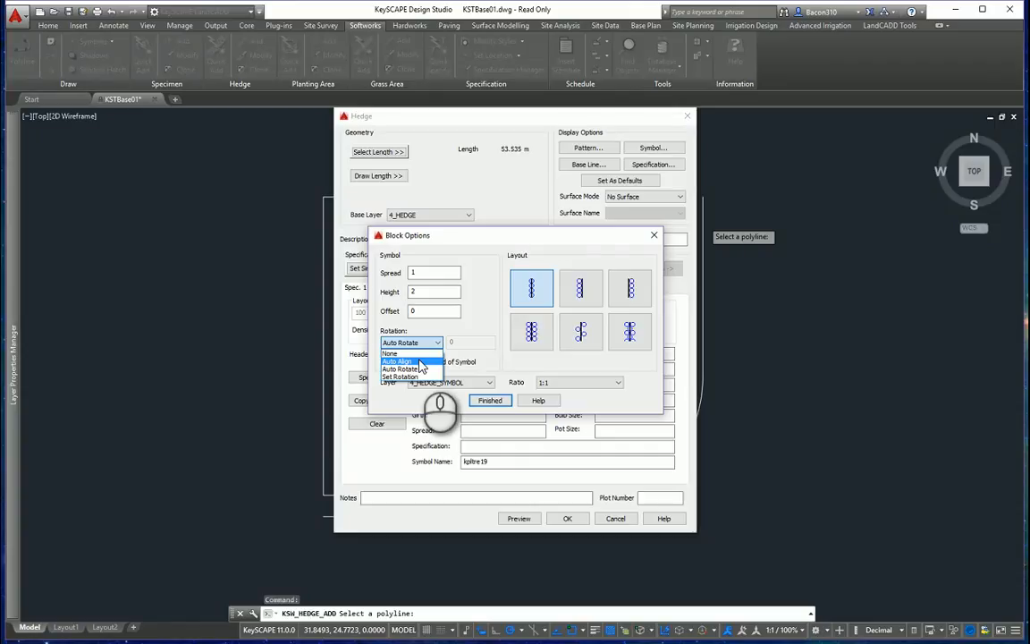
{"action": "left_click", "coordinate": [418, 360]}
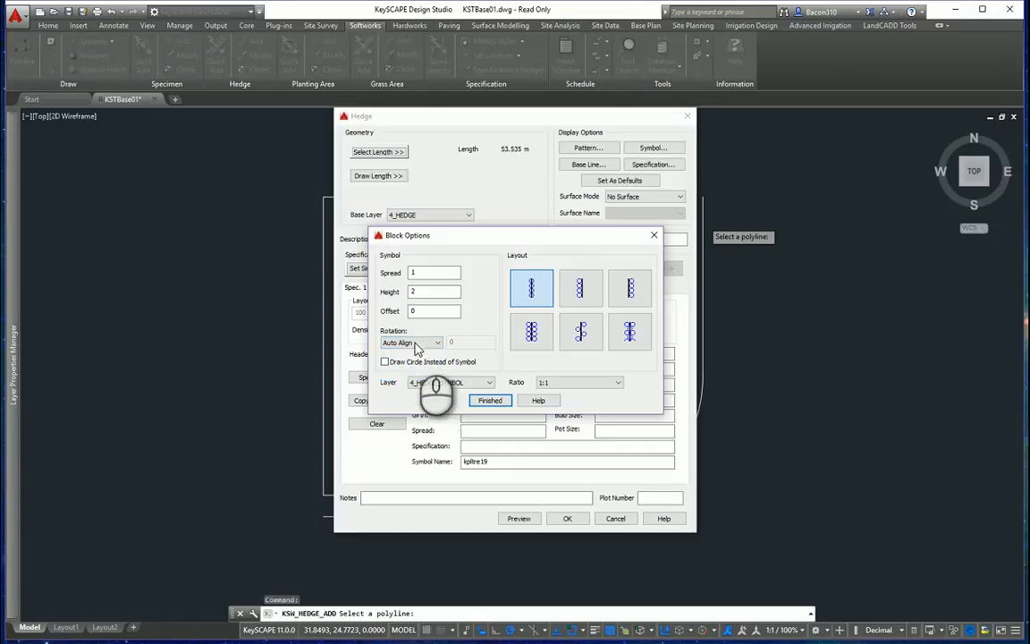
{"action": "left_click", "coordinate": [491, 401]}
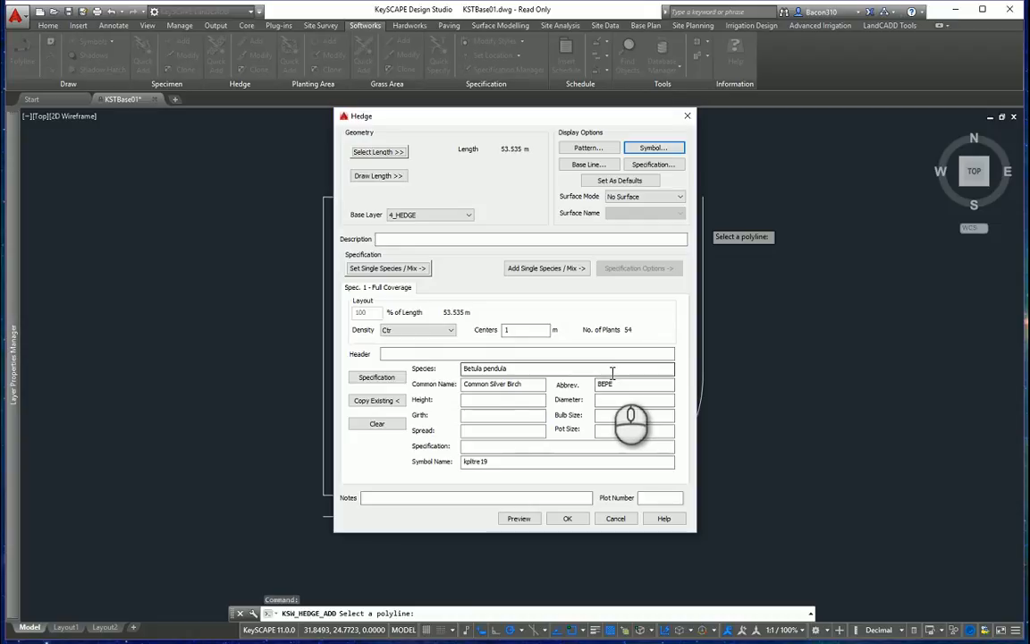
Step: Create the hedge and place its specification label outside the eastern run, with a fixed leader from that run's midpoint to the label
{"action": "left_click", "coordinate": [567, 519]}
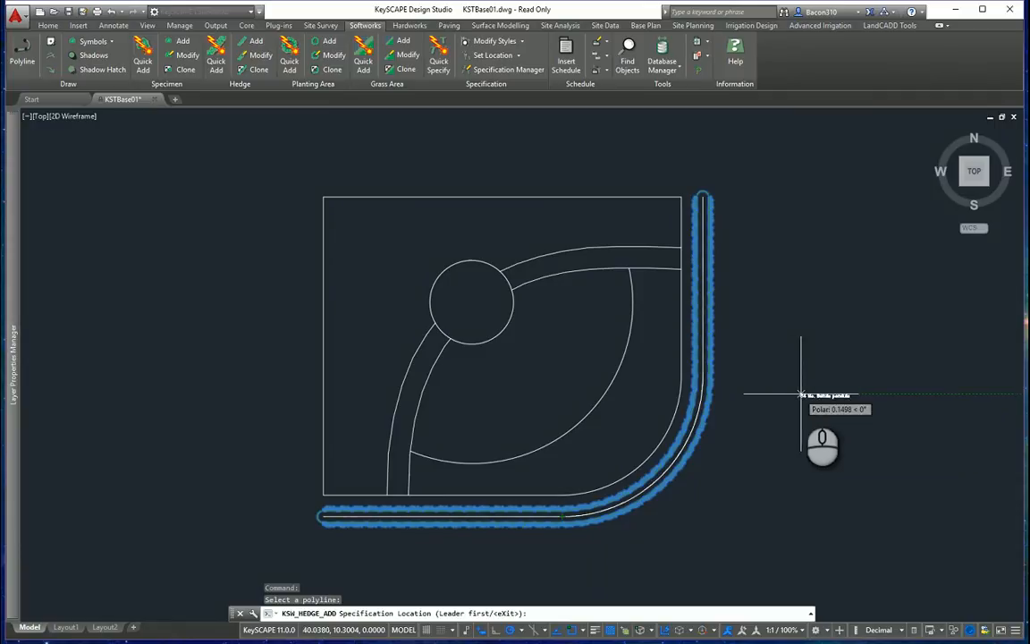
{"action": "left_click", "coordinate": [745, 250]}
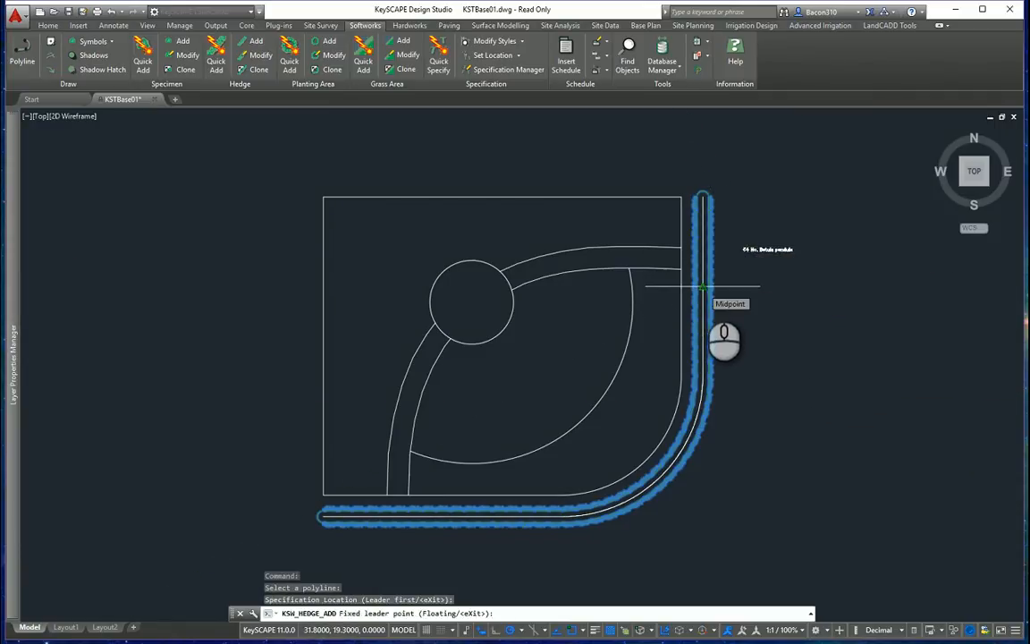
{"action": "left_click", "coordinate": [701, 287]}
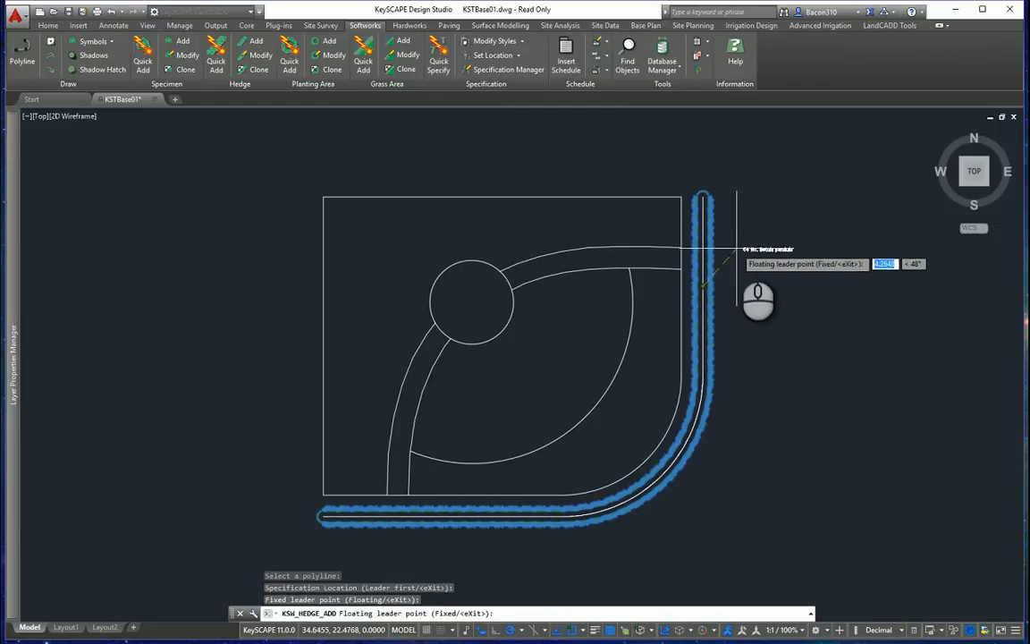
{"action": "scroll", "coordinate": [740, 254], "scroll_direction": "up", "scroll_amount": 3}
{"action": "left_click", "coordinate": [743, 250]}
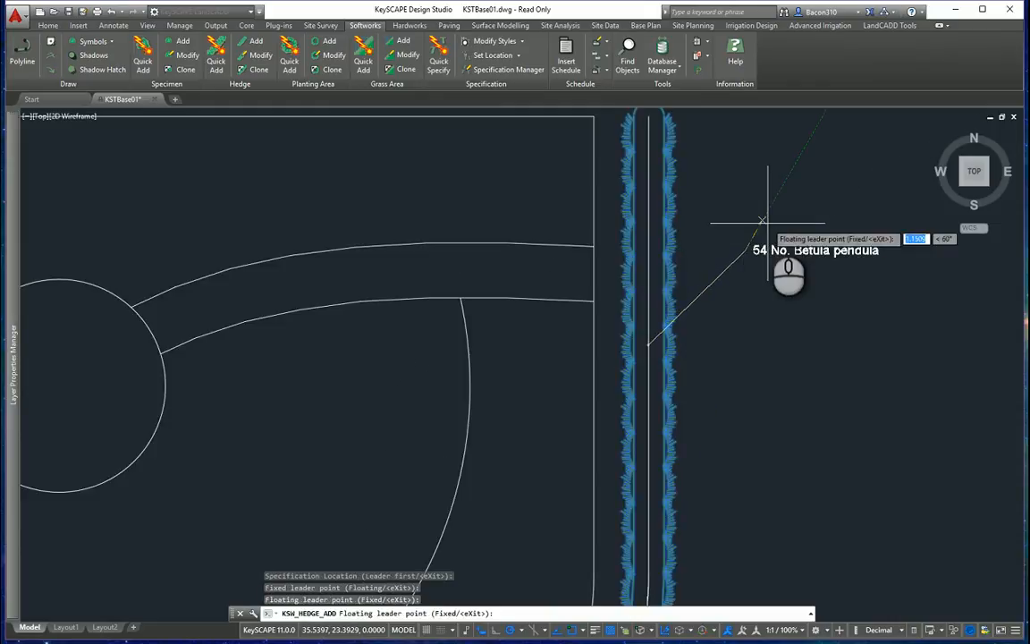
{"action": "key", "text": "Return"}
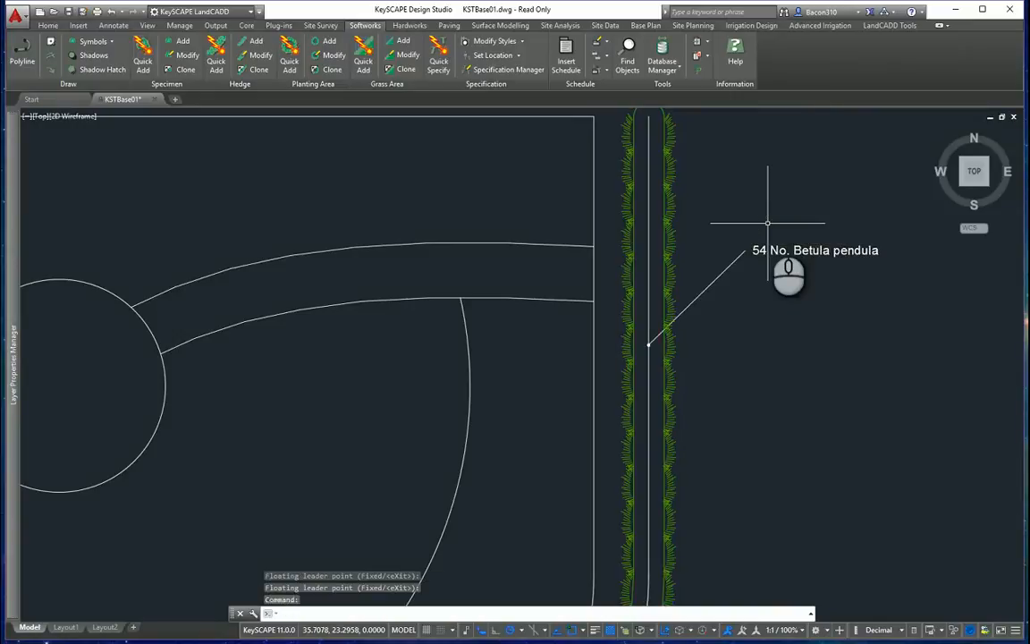
Step: Thaw the 4_HEDGE_SYMBOL layer to display the hedge symbols
{"action": "mouse_move", "coordinate": [839, 191]}
{"action": "middle_mouse_down"}
{"action": "mouse_move", "coordinate": [814, 189]}
{"action": "mouse_move", "coordinate": [705, 247]}
{"action": "middle_mouse_up"}
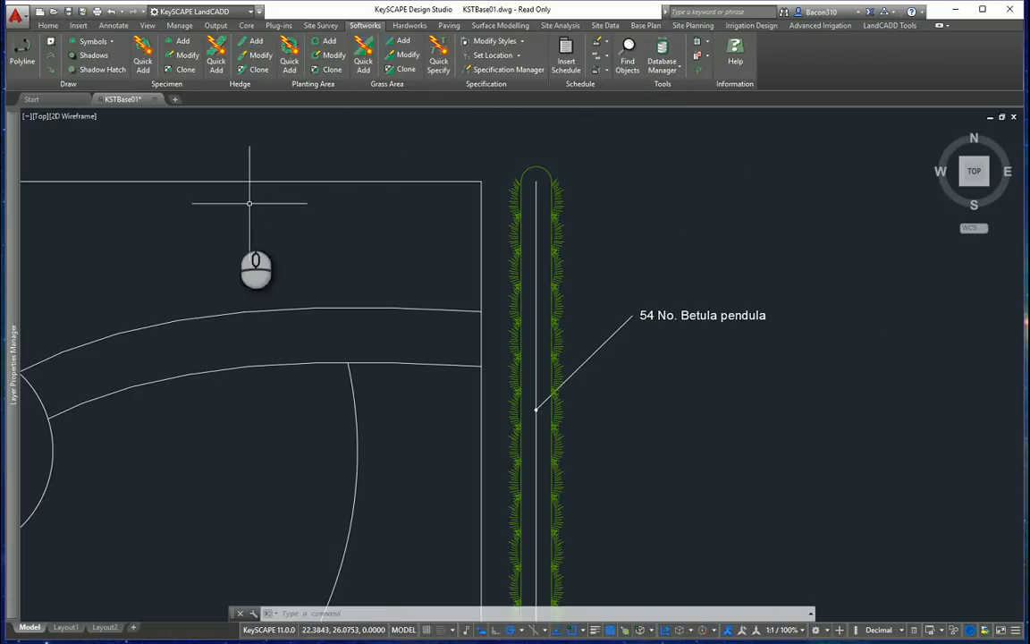
{"action": "mouse_move", "coordinate": [14, 255]}
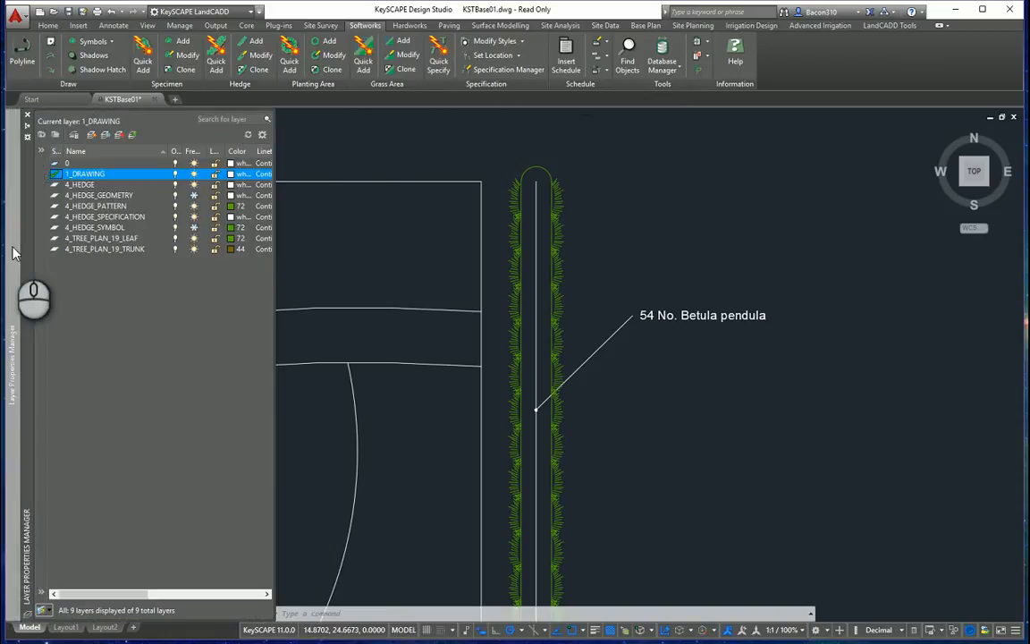
{"action": "left_click", "coordinate": [107, 228]}
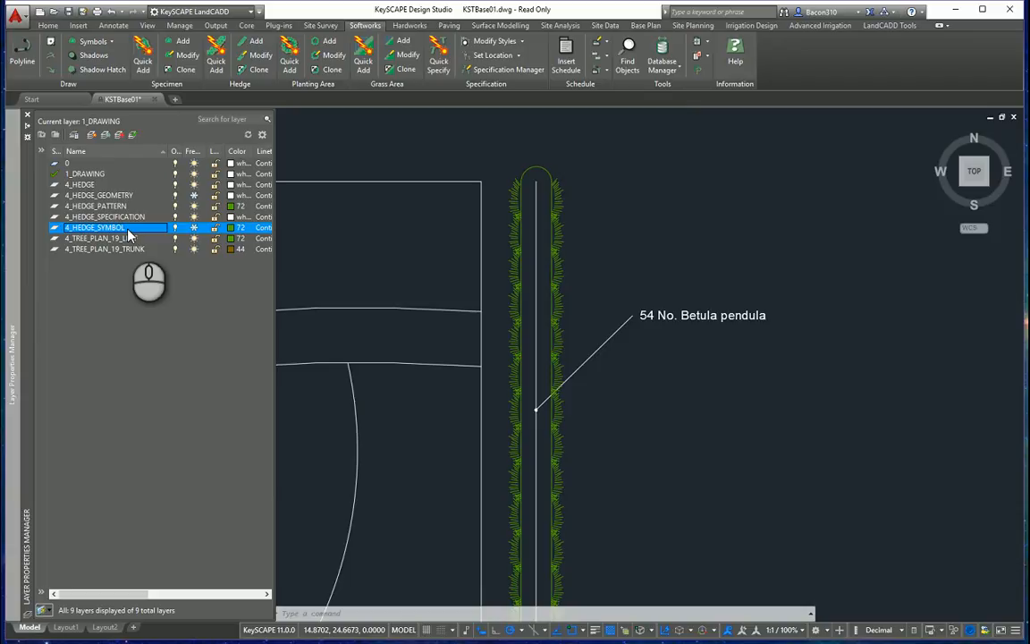
{"action": "left_click", "coordinate": [194, 228]}
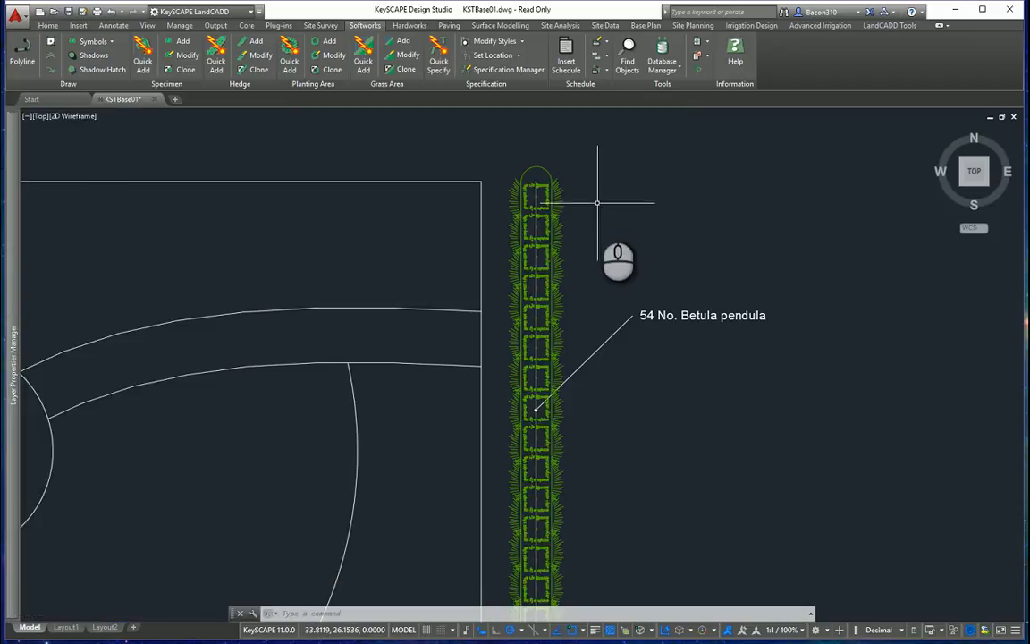
Step: Examine how the symbols and edge pattern follow the hedge line along its straight runs and curved corner
{"action": "middle_click_drag", "start_coordinate": [605, 450], "coordinate": [626, 391]}
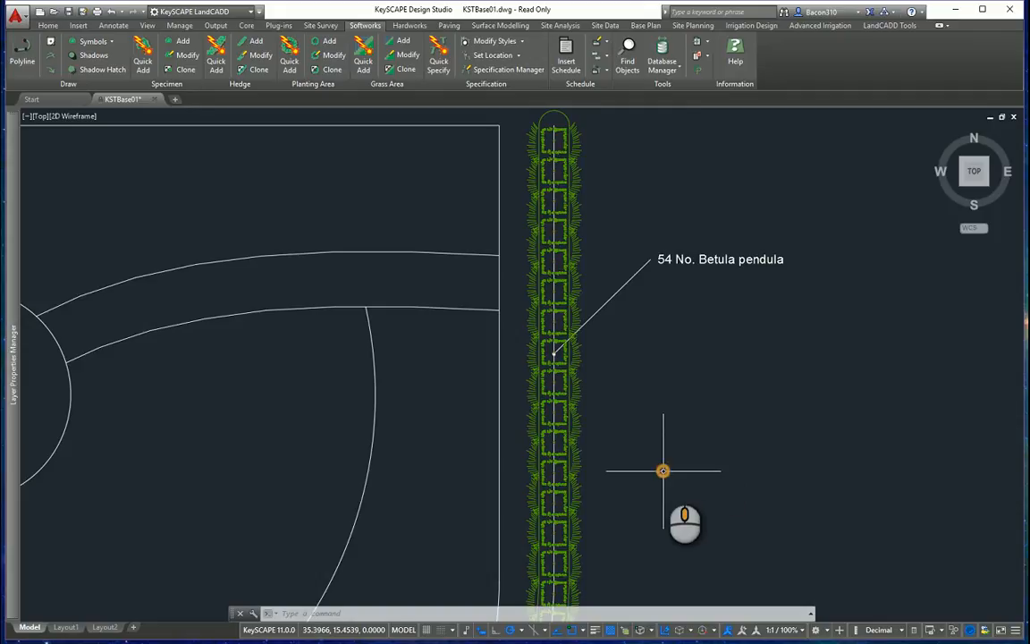
{"action": "middle_click_drag", "start_coordinate": [661, 471], "coordinate": [689, 295]}
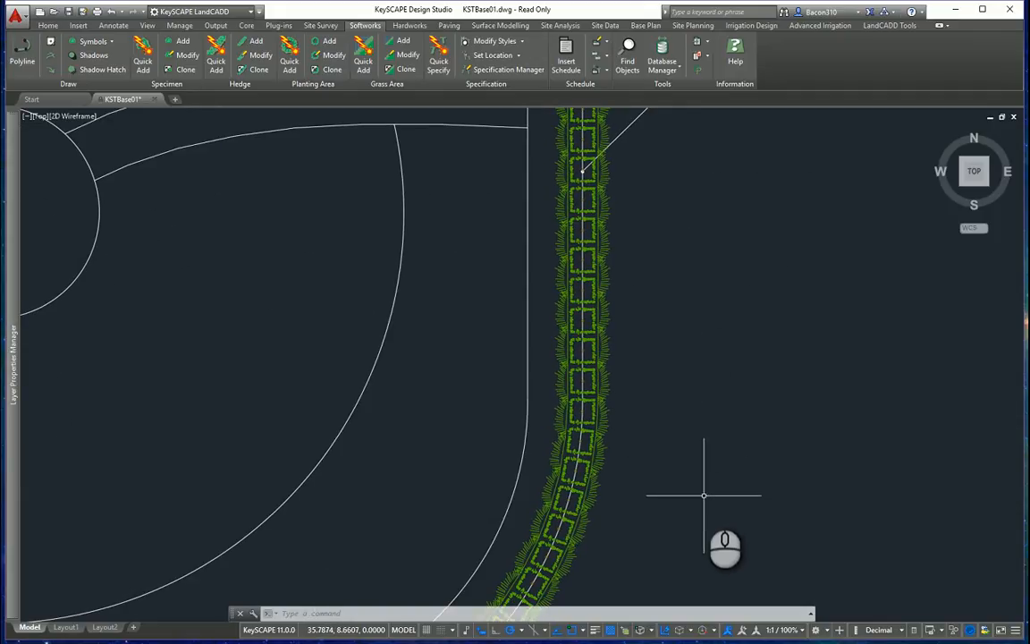
{"action": "middle_click_drag", "start_coordinate": [704, 494], "coordinate": [726, 402]}
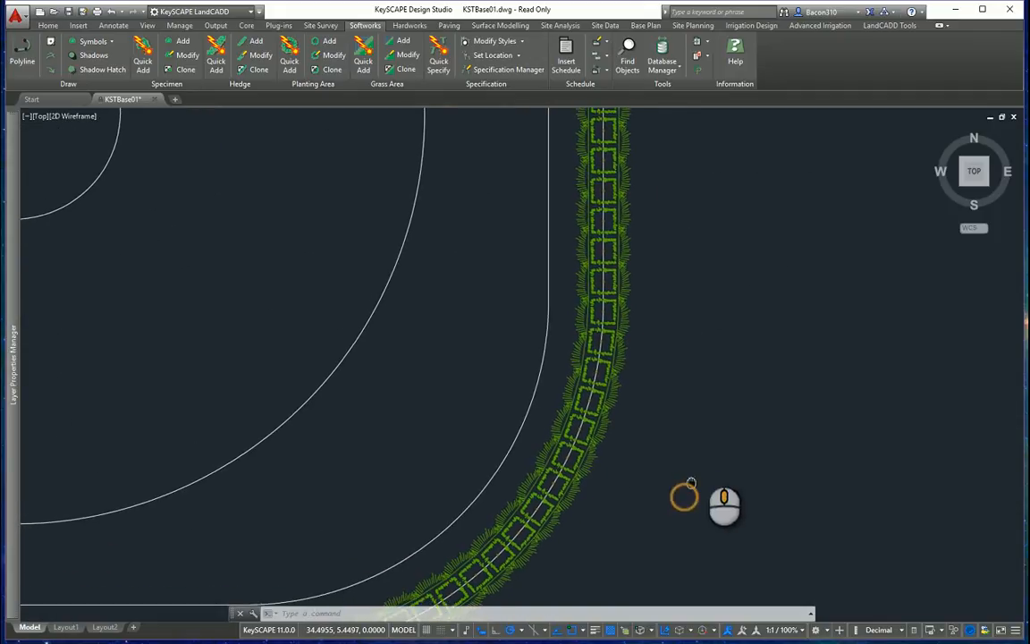
{"action": "middle_click_drag", "start_coordinate": [684, 494], "coordinate": [716, 257]}
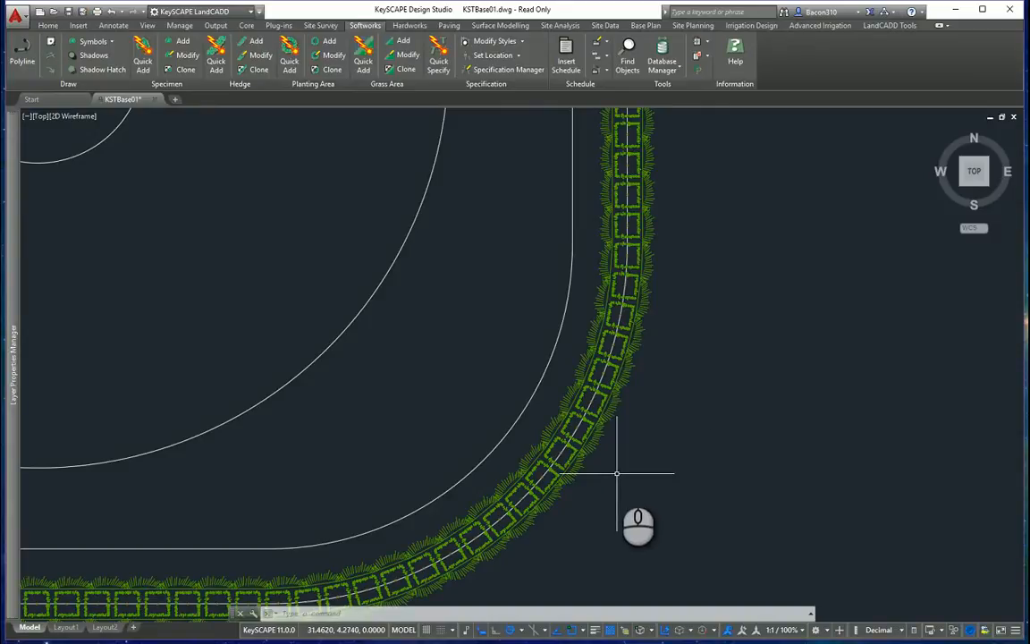
{"action": "middle_click_drag", "start_coordinate": [575, 534], "coordinate": [635, 455]}
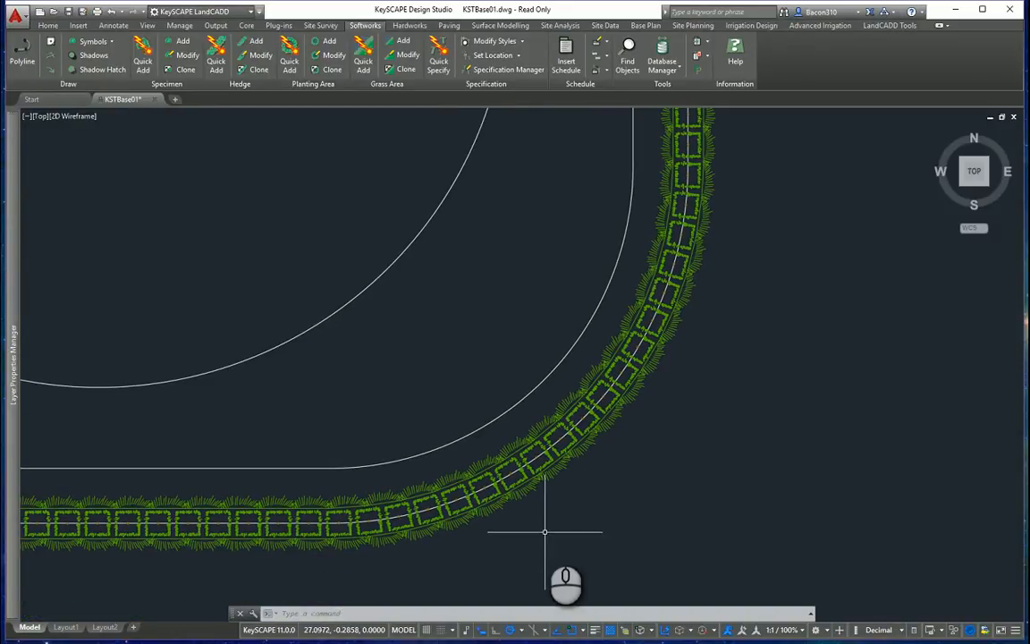
{"action": "middle_click_drag", "start_coordinate": [517, 543], "coordinate": [827, 427]}
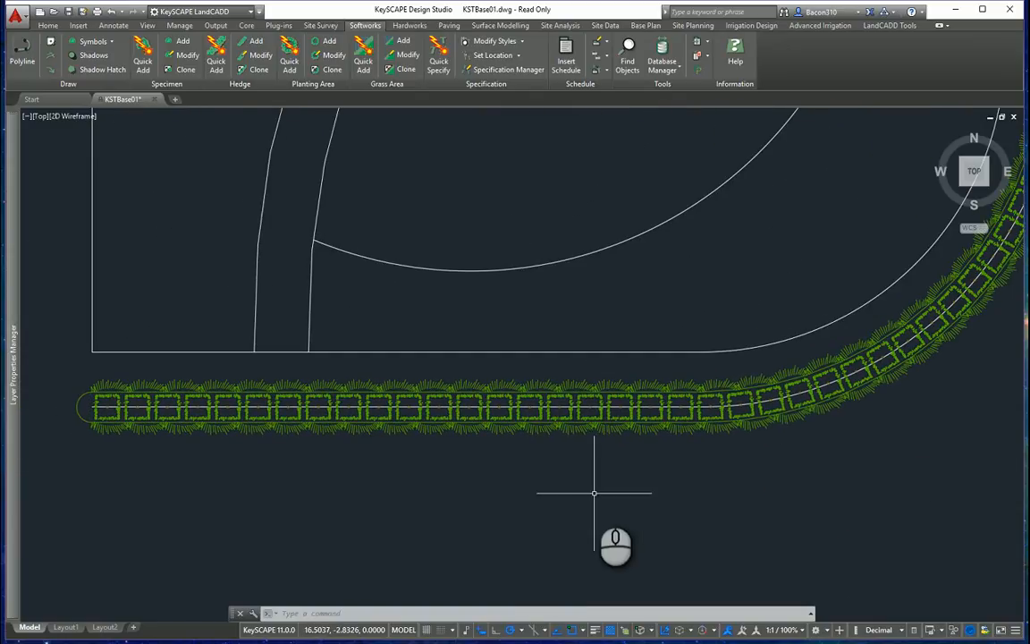
{"action": "scroll", "coordinate": [915, 410], "scroll_direction": "down", "scroll_amount": 2}
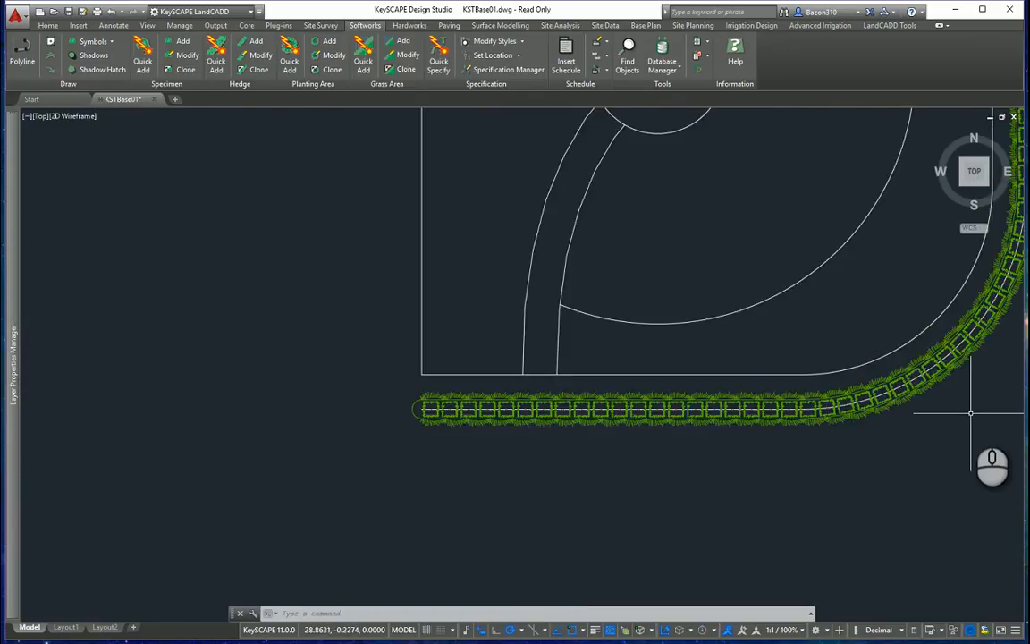
{"action": "mouse_move", "coordinate": [970, 413]}
{"action": "middle_mouse_down"}
{"action": "mouse_move", "coordinate": [792, 482]}
{"action": "mouse_move", "coordinate": [645, 565]}
{"action": "middle_mouse_up"}
{"action": "middle_click_drag", "start_coordinate": [814, 285], "coordinate": [743, 450]}
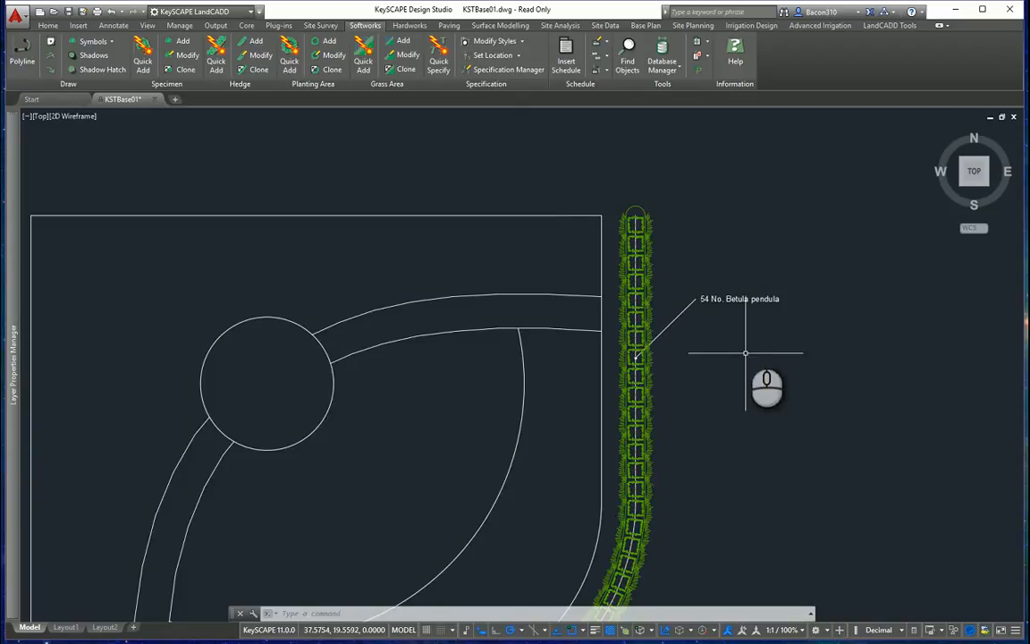
{"action": "scroll", "coordinate": [754, 331], "scroll_direction": "up", "scroll_amount": 2}
{"action": "middle_click_drag", "start_coordinate": [783, 245], "coordinate": [736, 318]}
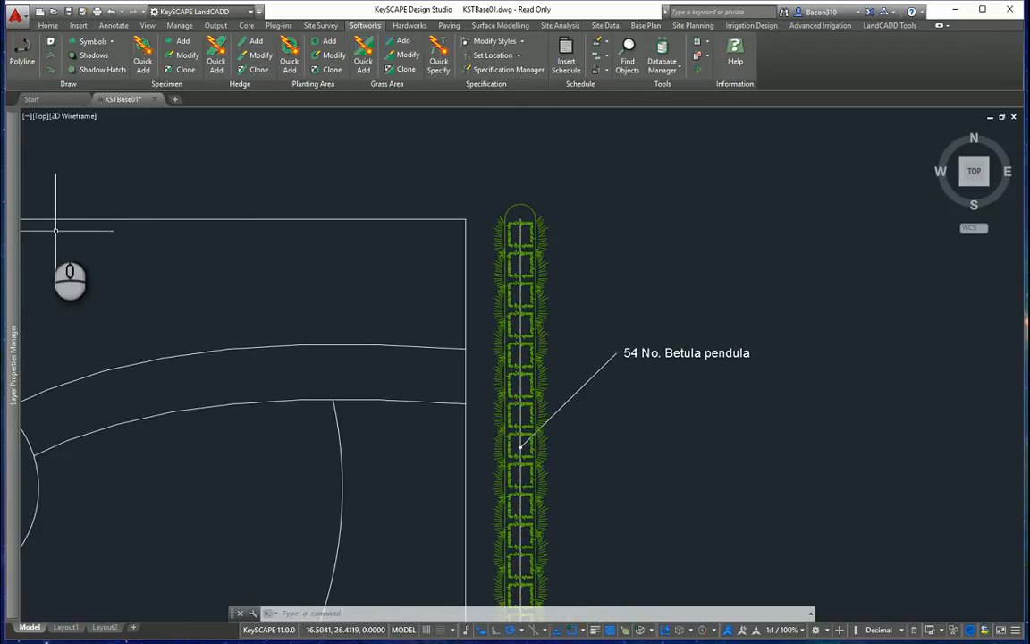
Step: Freeze the 4_HEDGE_SYMBOL layer to show the hedge with only its edge pattern, and thaw it again
{"action": "mouse_move", "coordinate": [13, 221]}
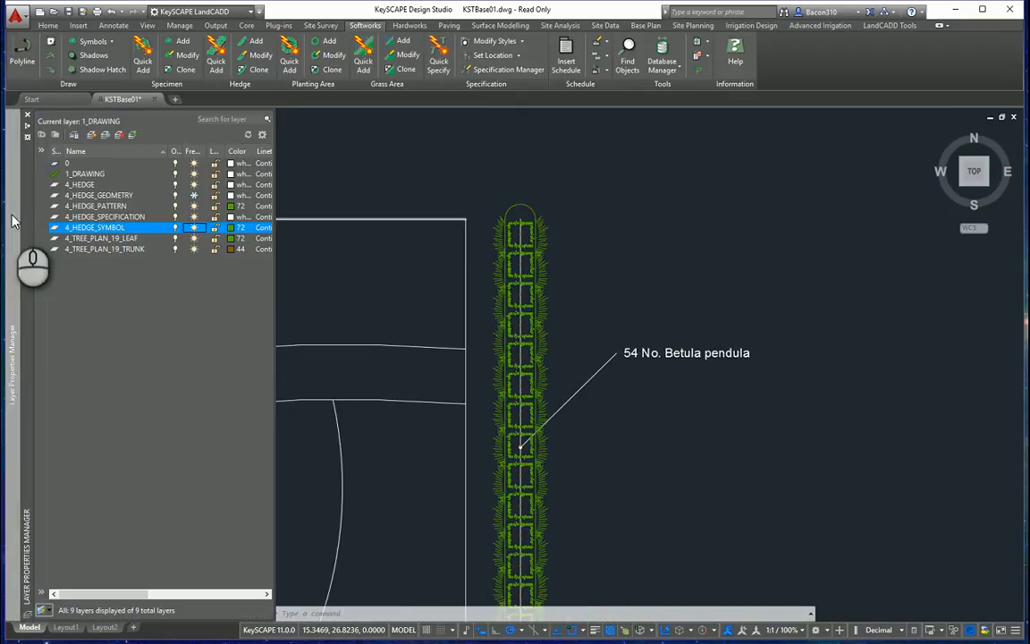
{"action": "left_click", "coordinate": [193, 228]}
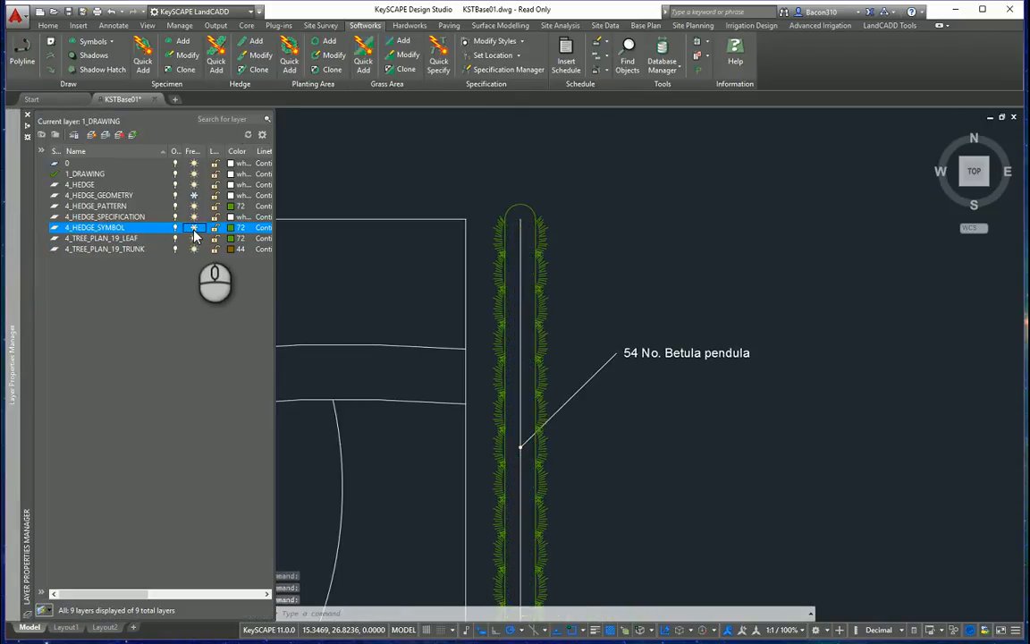
{"action": "left_click", "coordinate": [193, 228]}
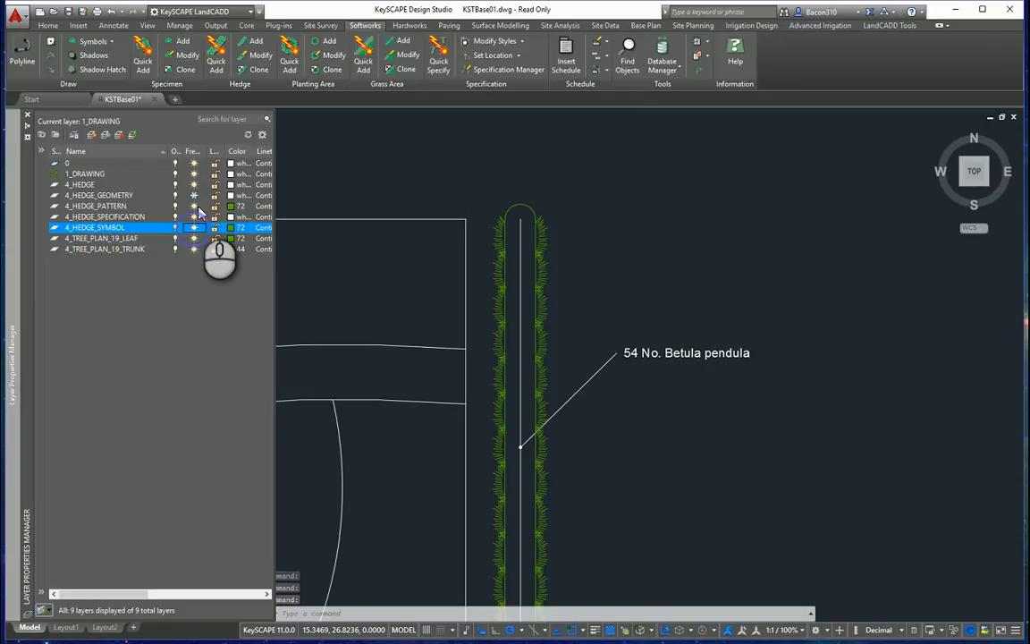
Step: Freeze the 4_HEDGE_PATTERN layer to inspect the hedge with only its symbols, and thaw it again
{"action": "left_click", "coordinate": [194, 206]}
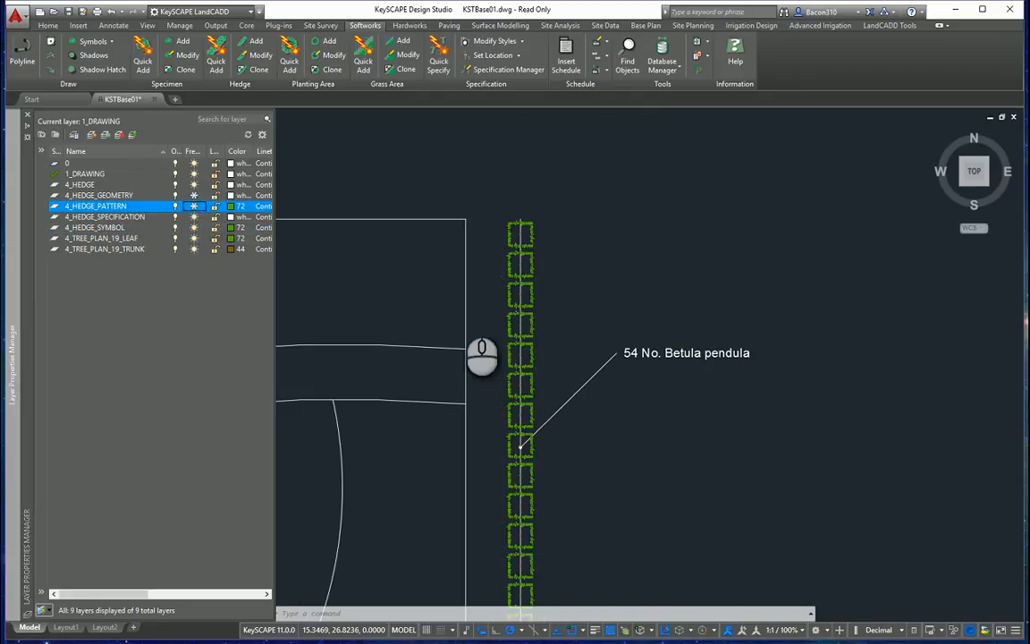
{"action": "scroll", "coordinate": [707, 428], "scroll_direction": "down", "scroll_amount": 2}
{"action": "mouse_move", "coordinate": [707, 429]}
{"action": "middle_mouse_down"}
{"action": "mouse_move", "coordinate": [706, 253]}
{"action": "mouse_move", "coordinate": [695, 403]}
{"action": "middle_mouse_up"}
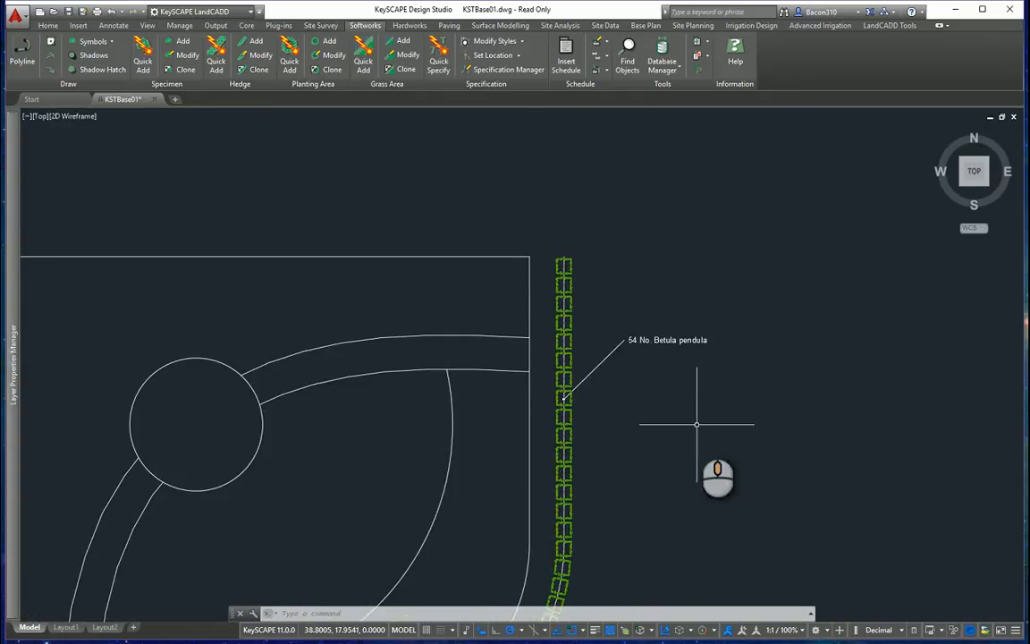
{"action": "mouse_move", "coordinate": [17, 193]}
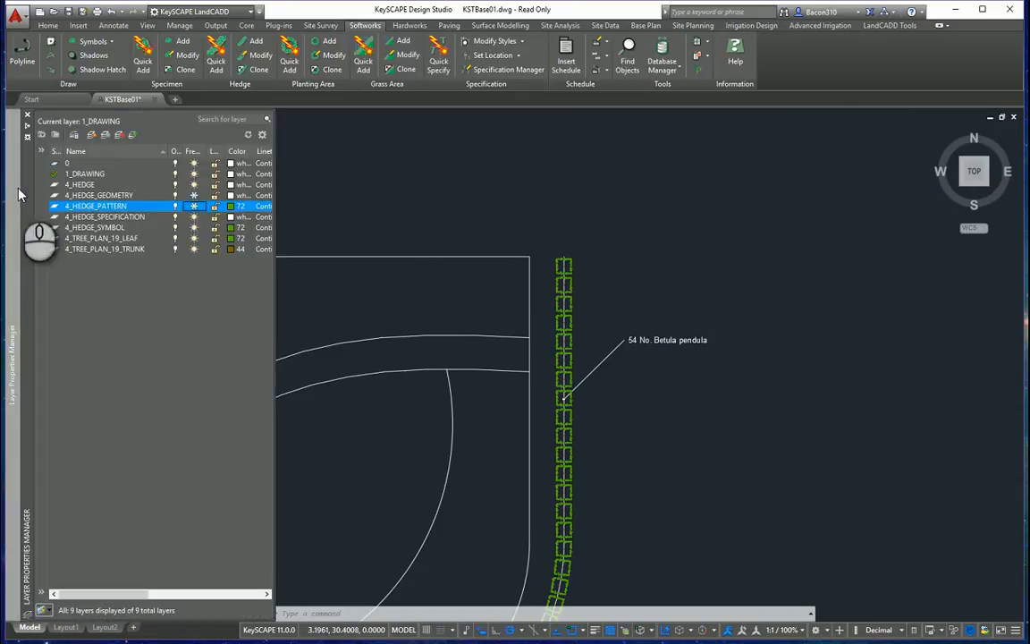
{"action": "left_click", "coordinate": [195, 209]}
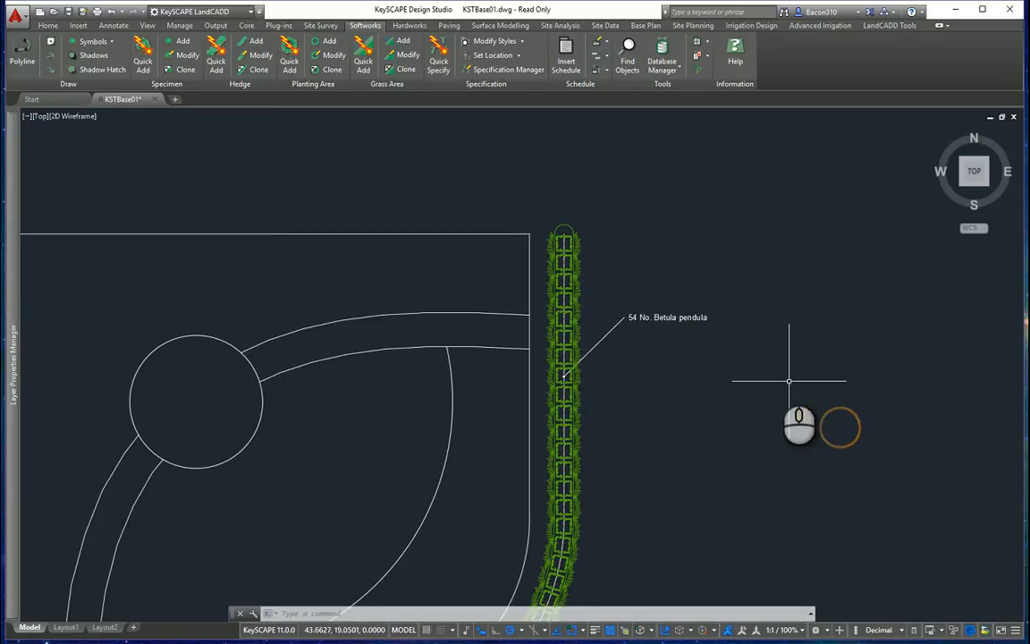
{"action": "scroll", "coordinate": [725, 357], "scroll_direction": "up", "scroll_amount": 3}
{"action": "middle_click_drag", "start_coordinate": [725, 358], "coordinate": [747, 420]}
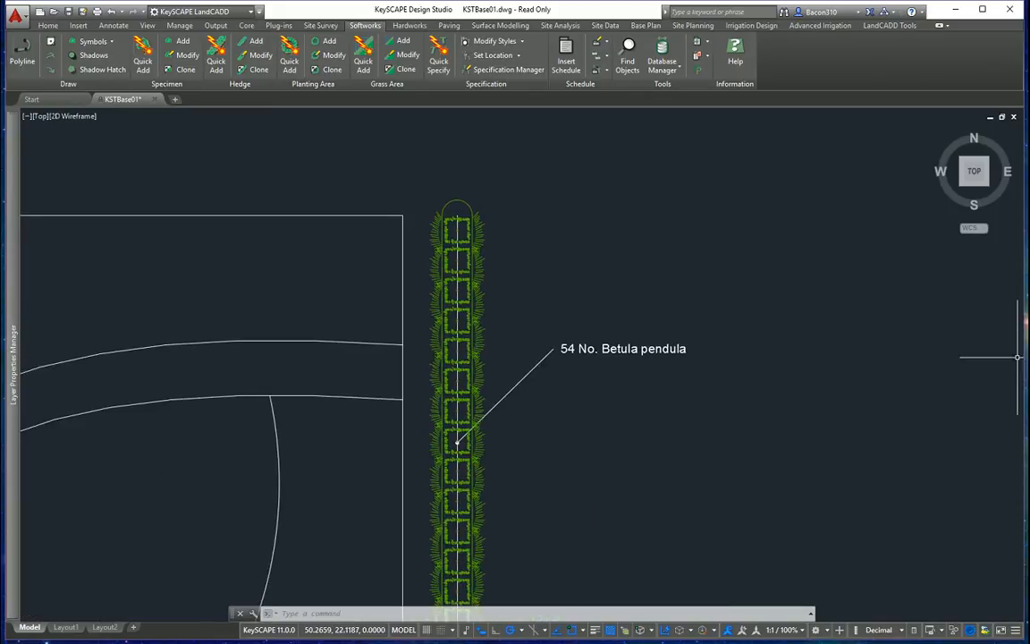